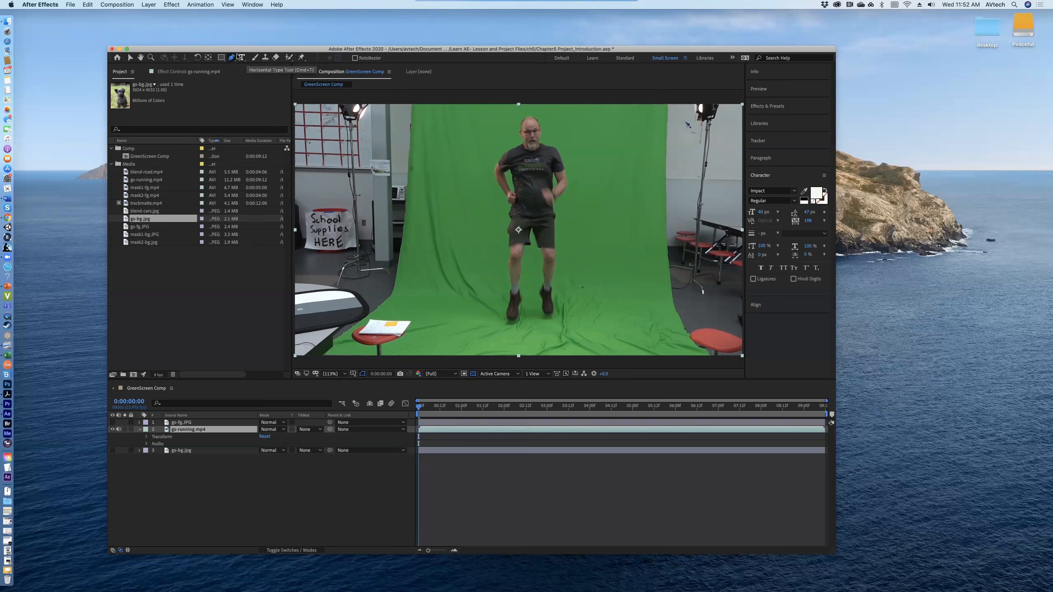
# Step: Draw a closed nine-point Pen tool mask loosely around the man on the gs-running.mp4 layer at the first frame
pyautogui.click(232, 57)
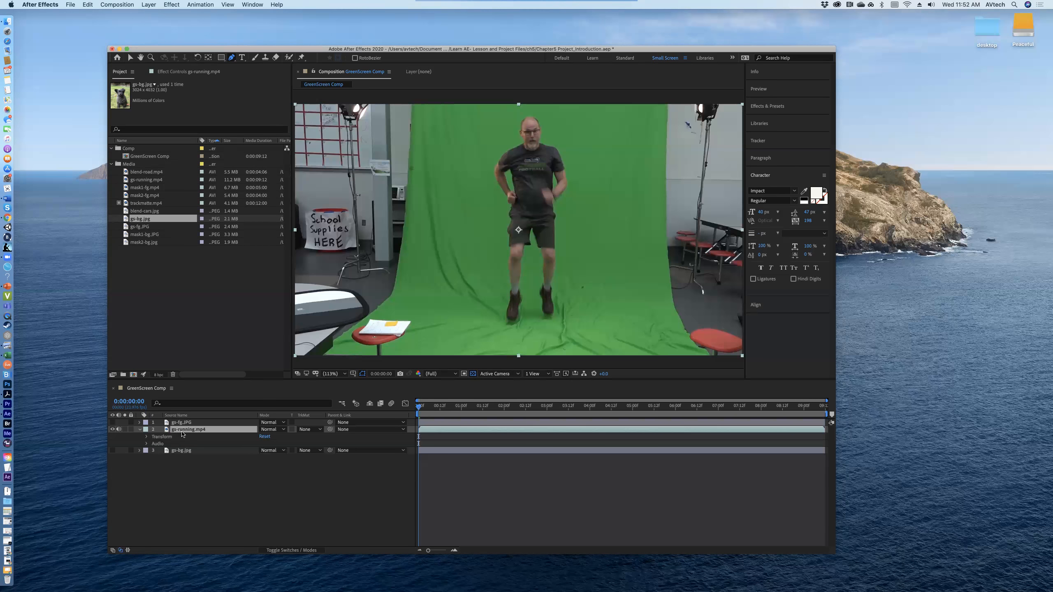
pyautogui.click(113, 430)
pyautogui.click(112, 430)
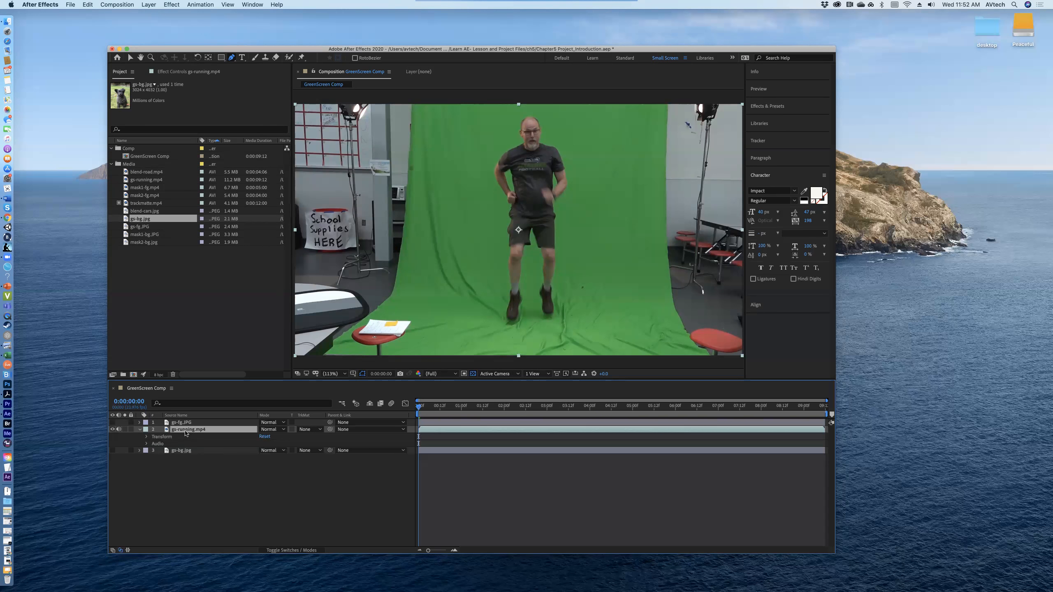
pyautogui.click(140, 430)
pyautogui.click(140, 429)
pyautogui.click(508, 113)
pyautogui.click(551, 112)
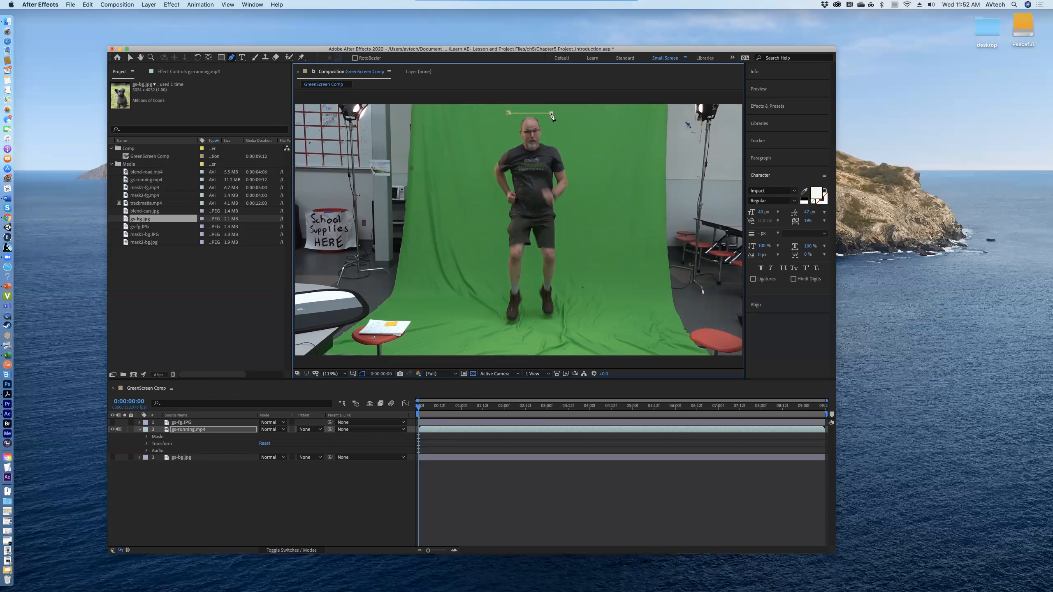
pyautogui.click(577, 167)
pyautogui.click(592, 270)
pyautogui.click(582, 319)
pyautogui.click(540, 335)
pyautogui.click(500, 329)
pyautogui.click(480, 282)
pyautogui.click(481, 188)
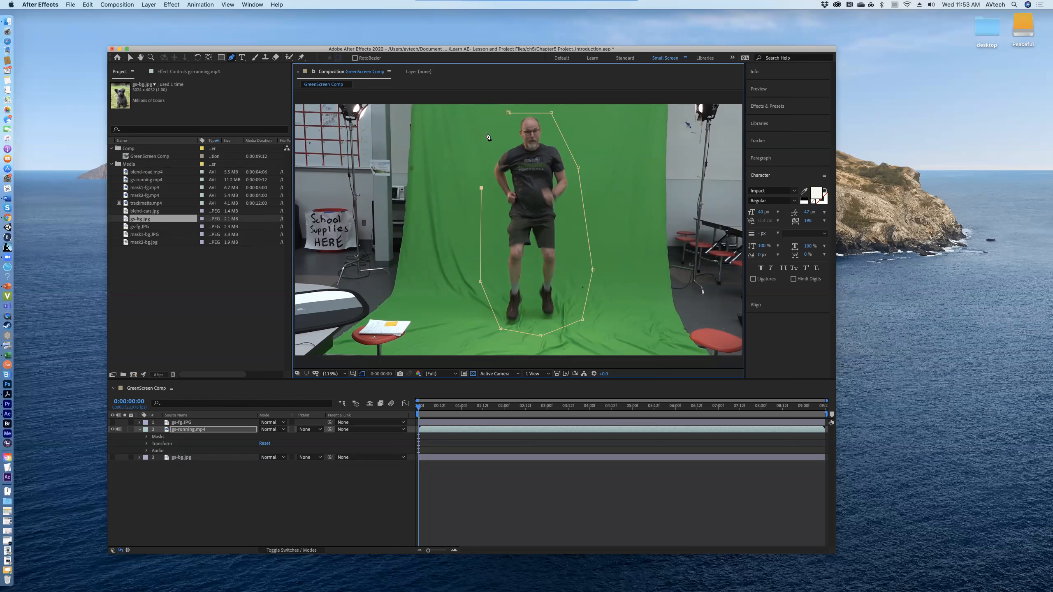
pyautogui.click(509, 113)
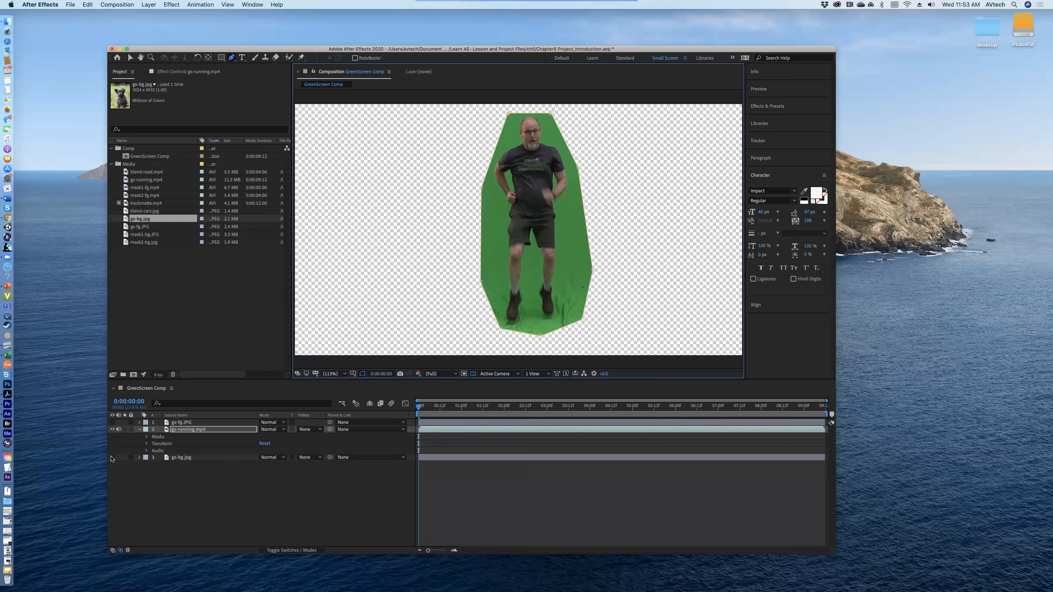
# Step: Check the gs-bg.jpg layer's visibility on and off, and expand the Mask 1 properties of gs-running.mp4
pyautogui.click(112, 457)
pyautogui.click(112, 458)
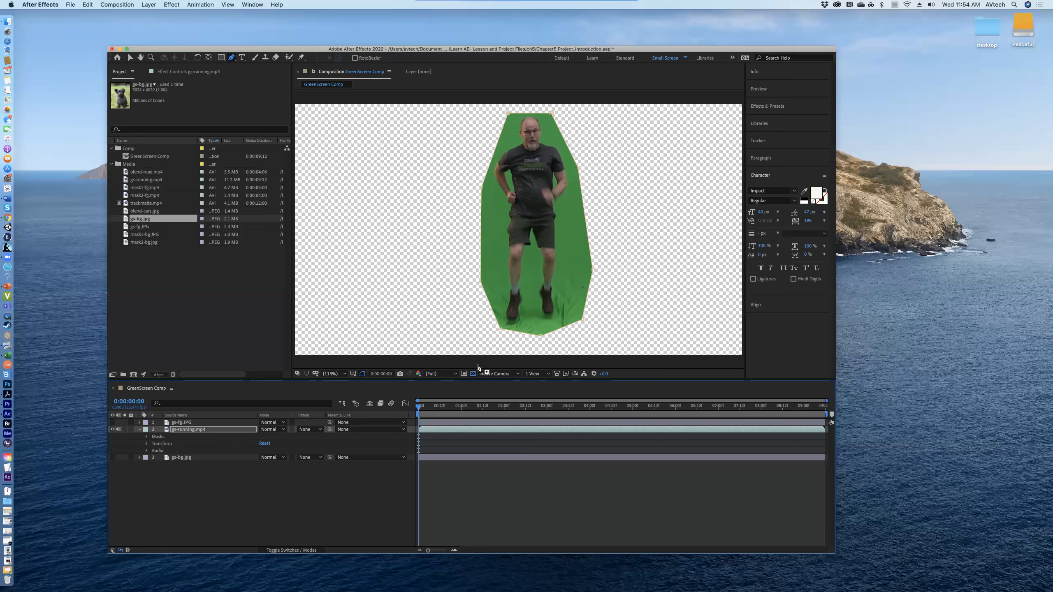
pyautogui.click(147, 437)
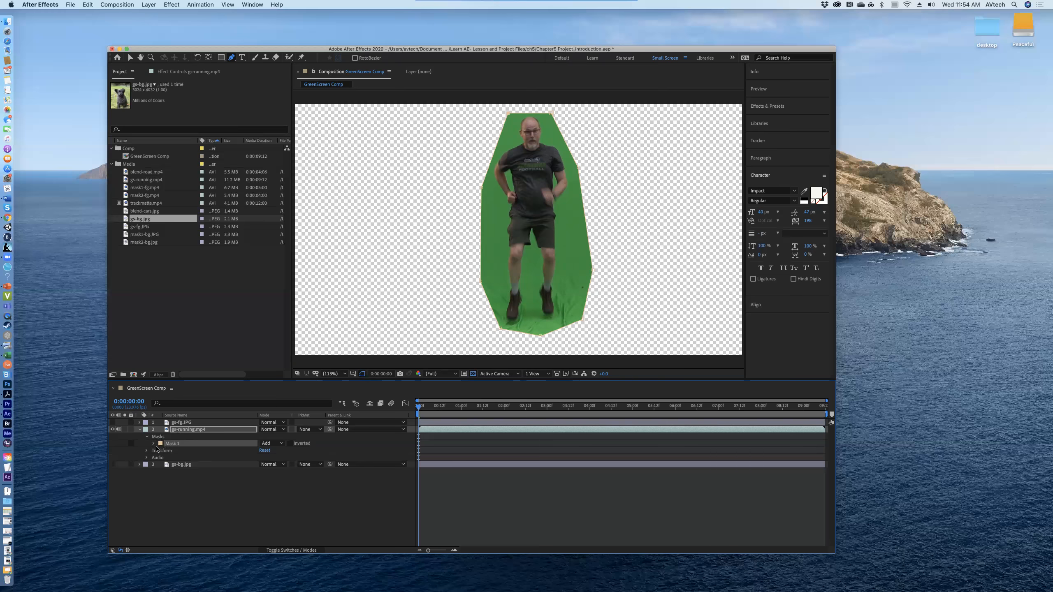
pyautogui.click(154, 444)
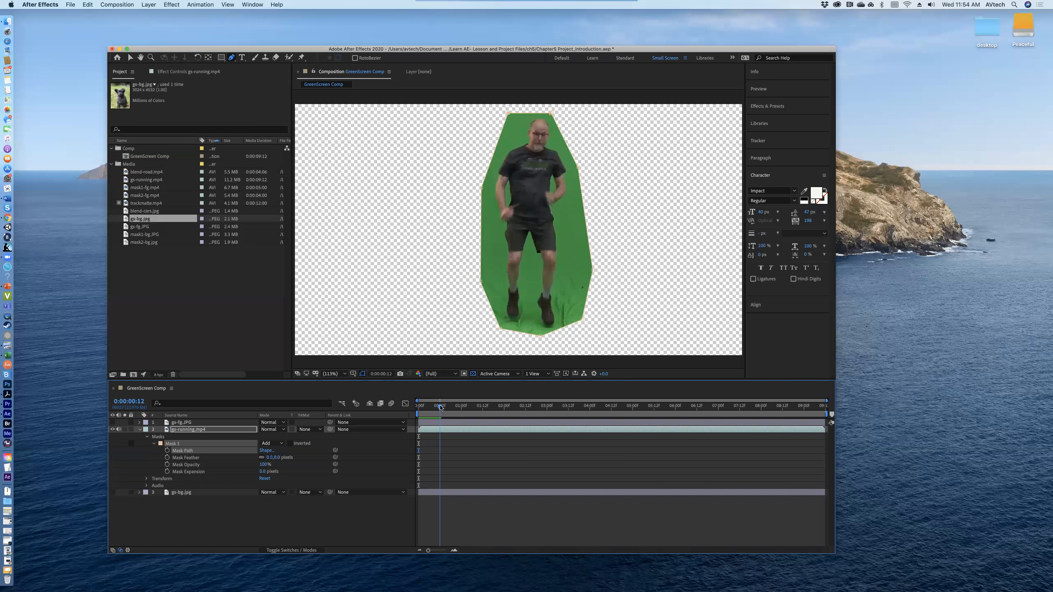
# Step: At 0:00:01:19, raise the mask's top edge and move its bottom and left vertices outward to clear the head, feet and elbow
pyautogui.moveTo(444, 407); pyautogui.dragTo(494, 399)
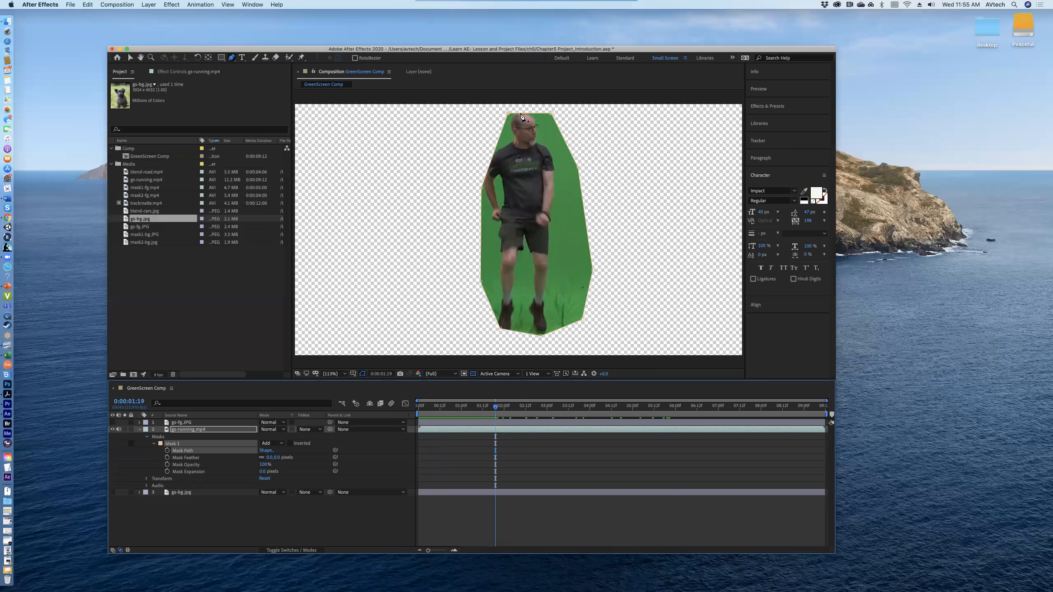
pyautogui.moveTo(509, 113); pyautogui.dragTo(550, 107)
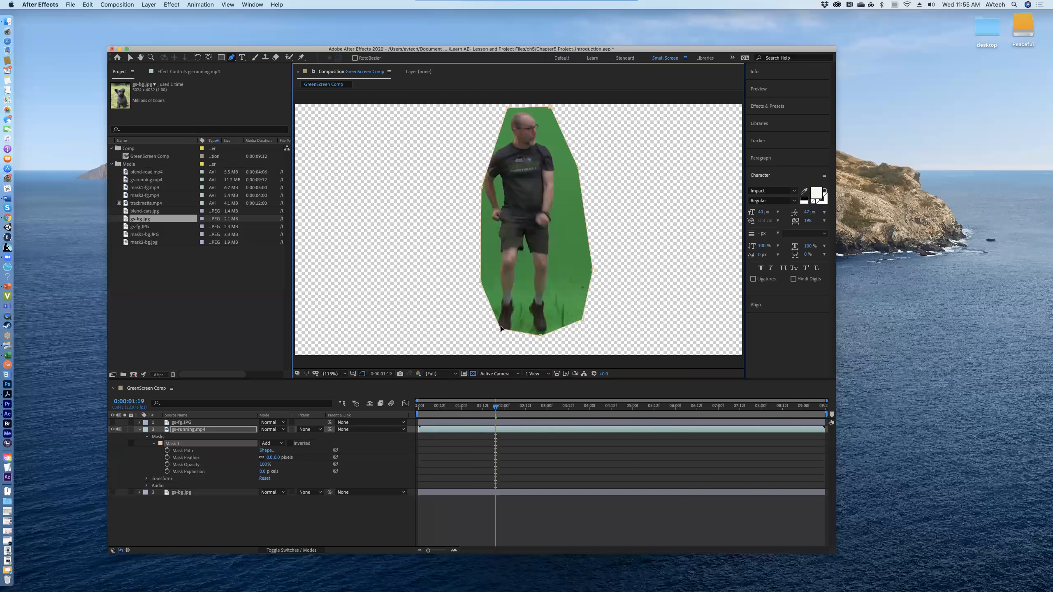
pyautogui.moveTo(501, 329); pyautogui.dragTo(495, 340)
pyautogui.moveTo(540, 337); pyautogui.dragTo(544, 341)
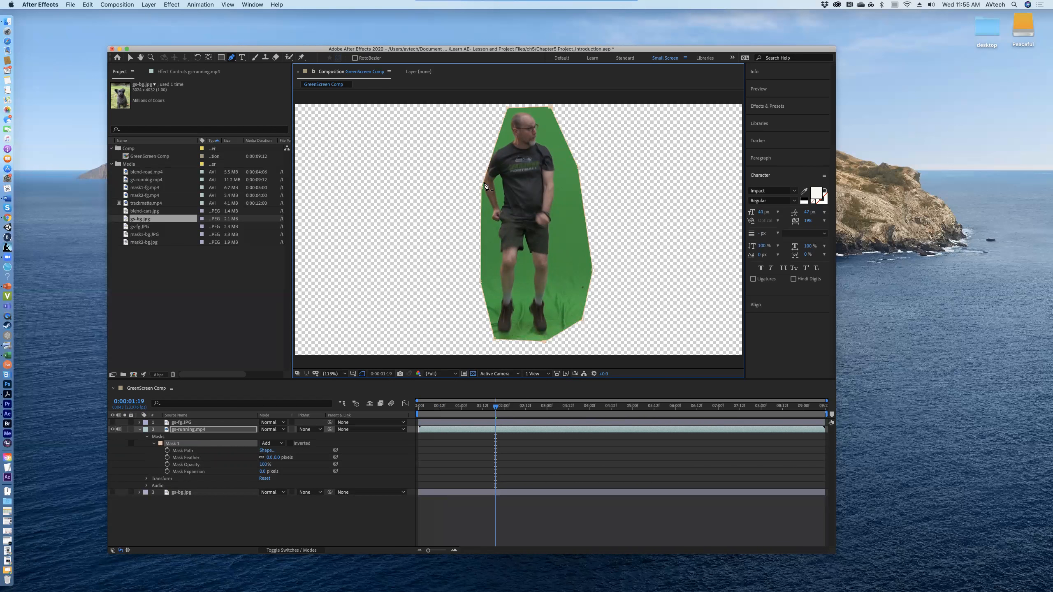
pyautogui.moveTo(481, 190)
pyautogui.mouseDown()
pyautogui.moveTo(467, 186)
pyautogui.moveTo(477, 187)
pyautogui.mouseUp()
# Step: Add a vertex on the mask's upper-left edge beside the shoulder and pull it outward
pyautogui.click(233, 60)
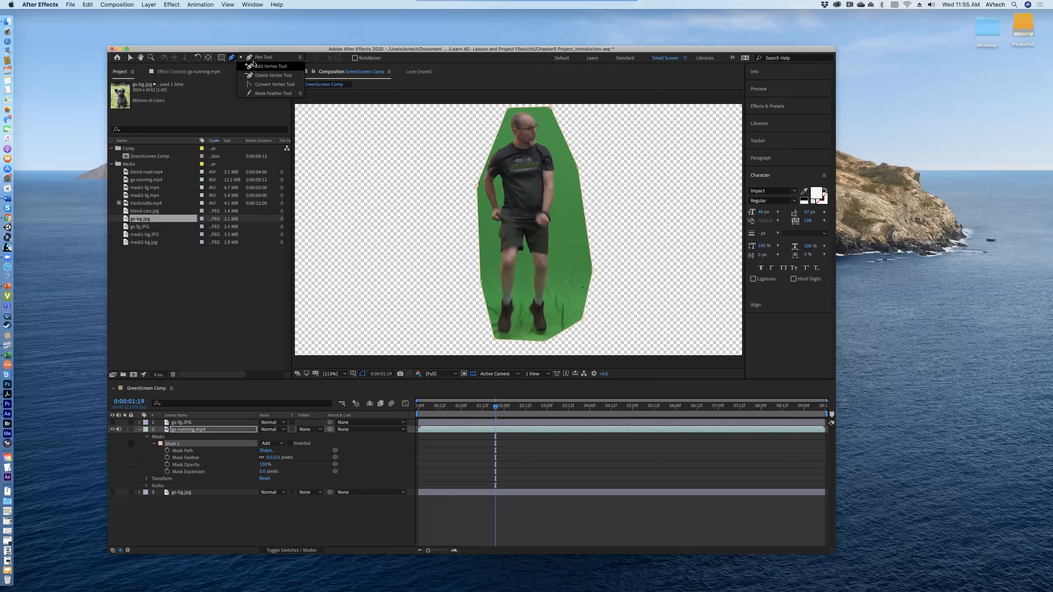
pyautogui.click(255, 66)
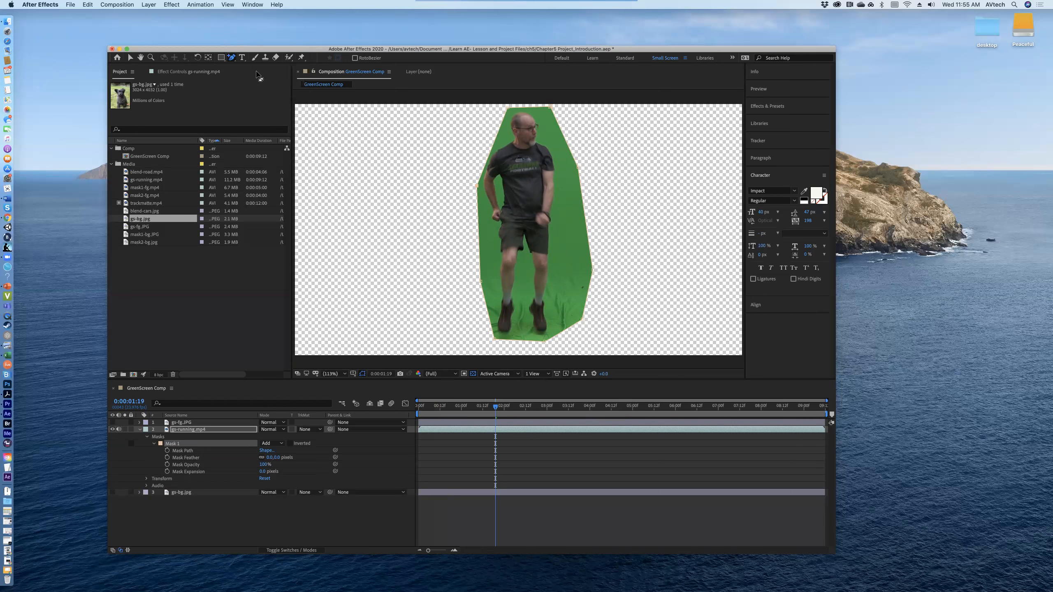
pyautogui.click(491, 154)
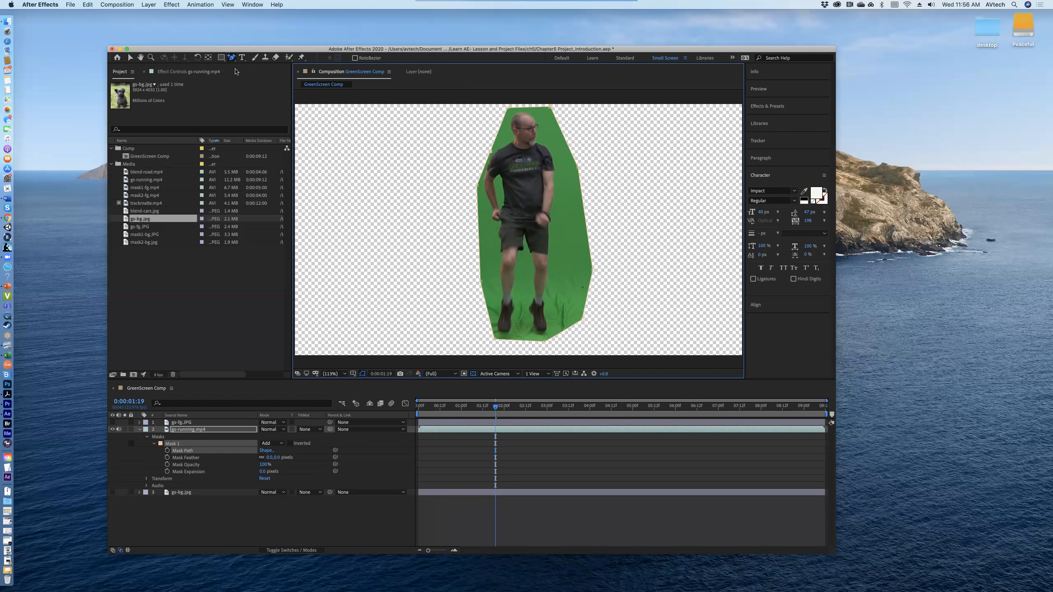
pyautogui.click(231, 57)
pyautogui.click(247, 58)
pyautogui.moveTo(487, 150); pyautogui.dragTo(481, 147)
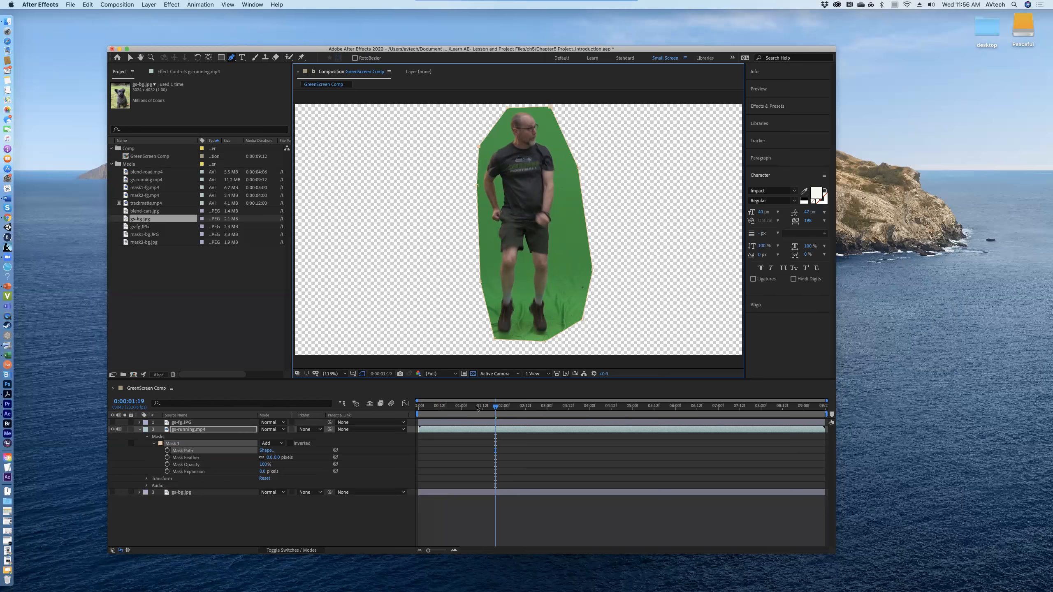
# Step: At 0:00:01:14, add a mask vertex beside the man's hand on the left edge and pull it and the vertex above it outward
pyautogui.moveTo(494, 412); pyautogui.dragTo(487, 409)
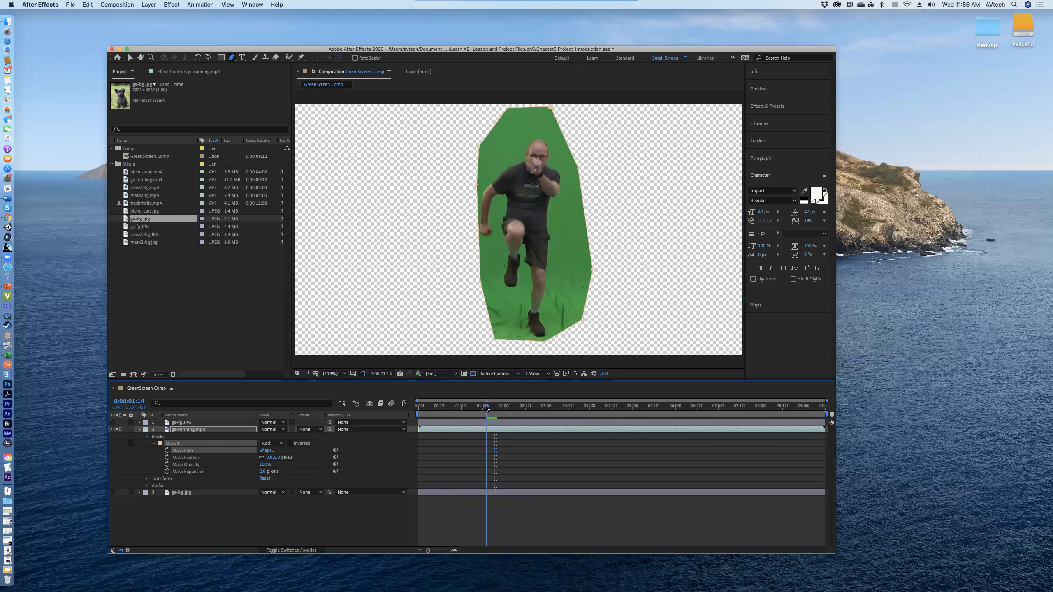
pyautogui.click(231, 60)
pyautogui.click(242, 67)
pyautogui.click(479, 233)
pyautogui.click(231, 58)
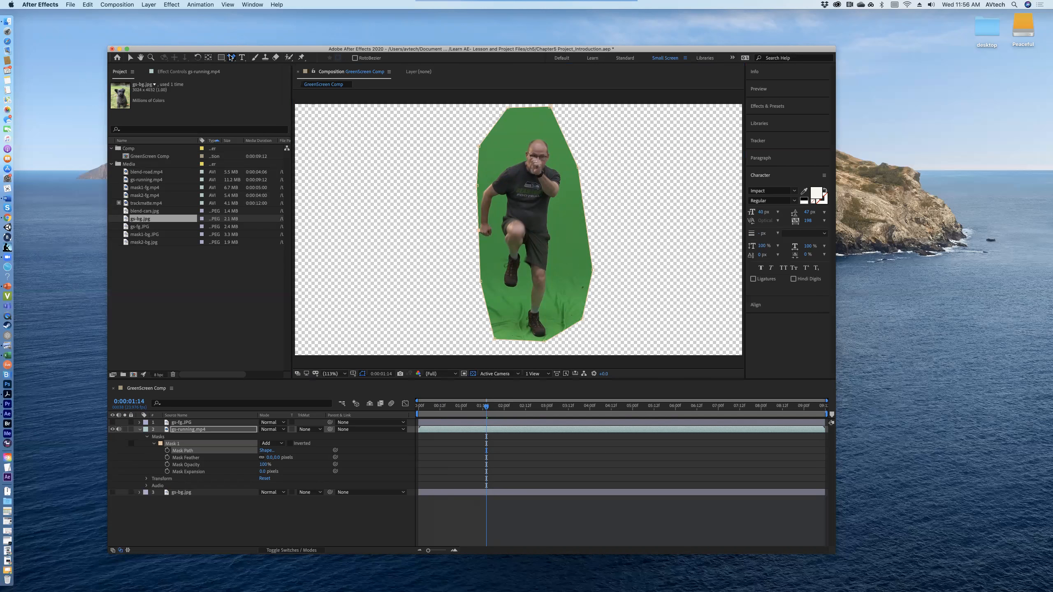
pyautogui.click(248, 62)
pyautogui.moveTo(479, 231); pyautogui.dragTo(471, 230)
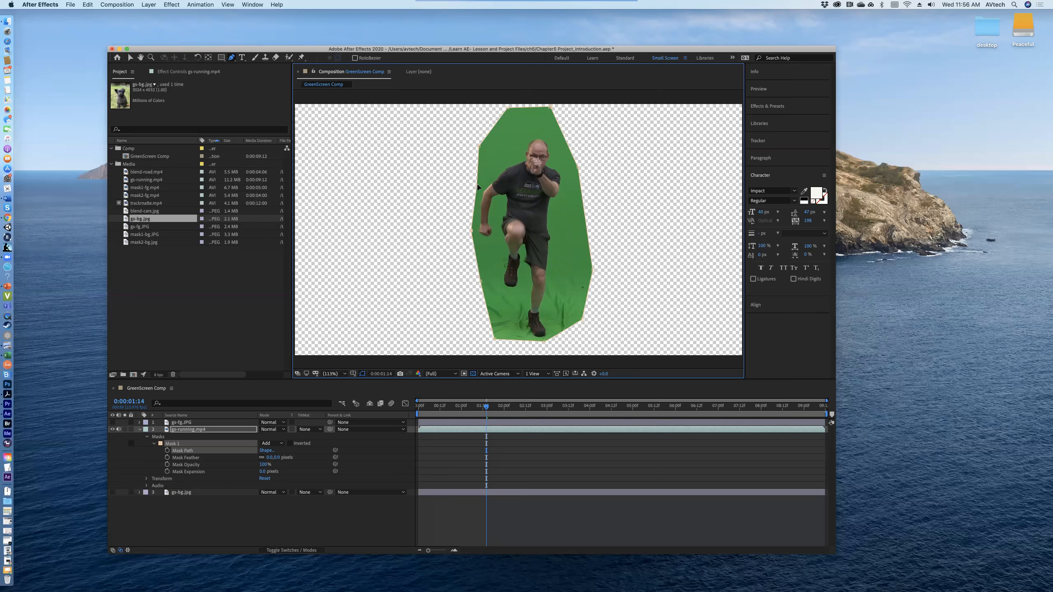
pyautogui.moveTo(476, 185); pyautogui.dragTo(471, 186)
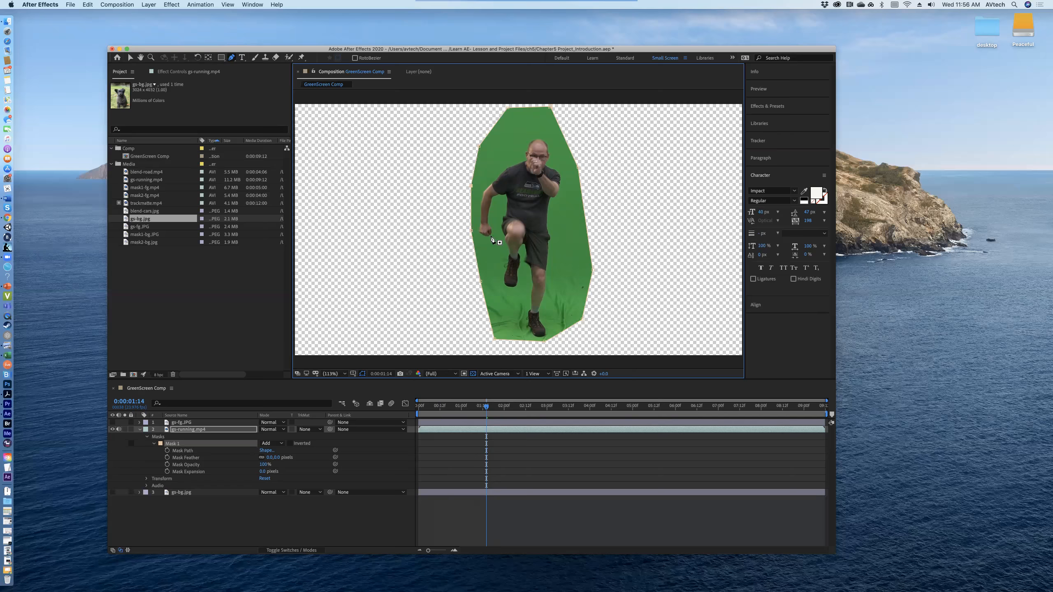
# Step: Pull the mask's bottom-left vertex outward, and at 0:00:03:04 move its top-right and upper-right side vertices away from the man
pyautogui.moveTo(487, 407); pyautogui.dragTo(514, 411)
pyautogui.moveTo(496, 342); pyautogui.dragTo(487, 346)
pyautogui.moveTo(514, 410); pyautogui.dragTo(554, 415)
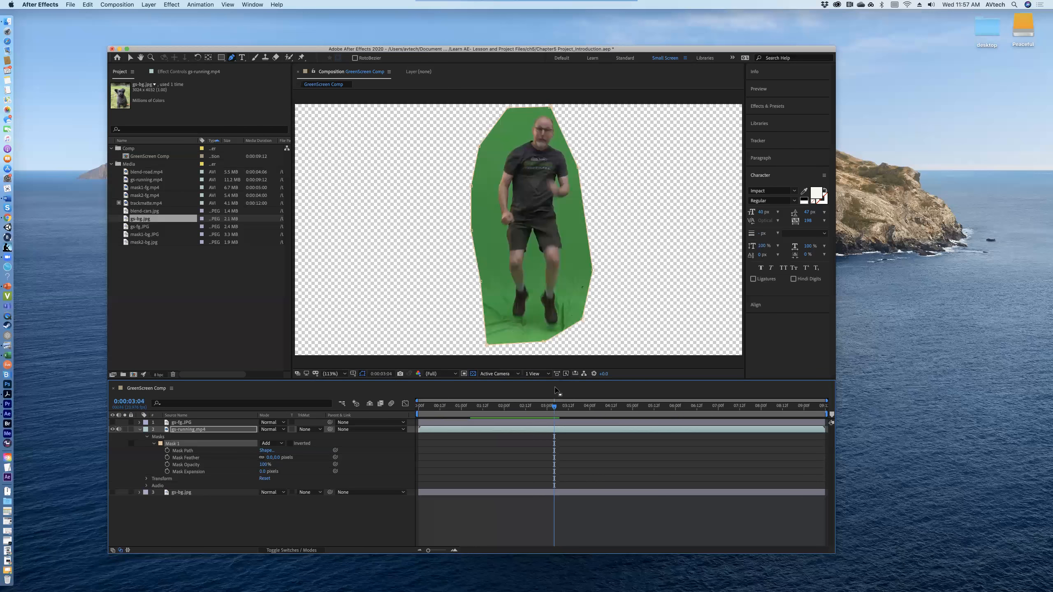
pyautogui.moveTo(550, 107); pyautogui.dragTo(564, 110)
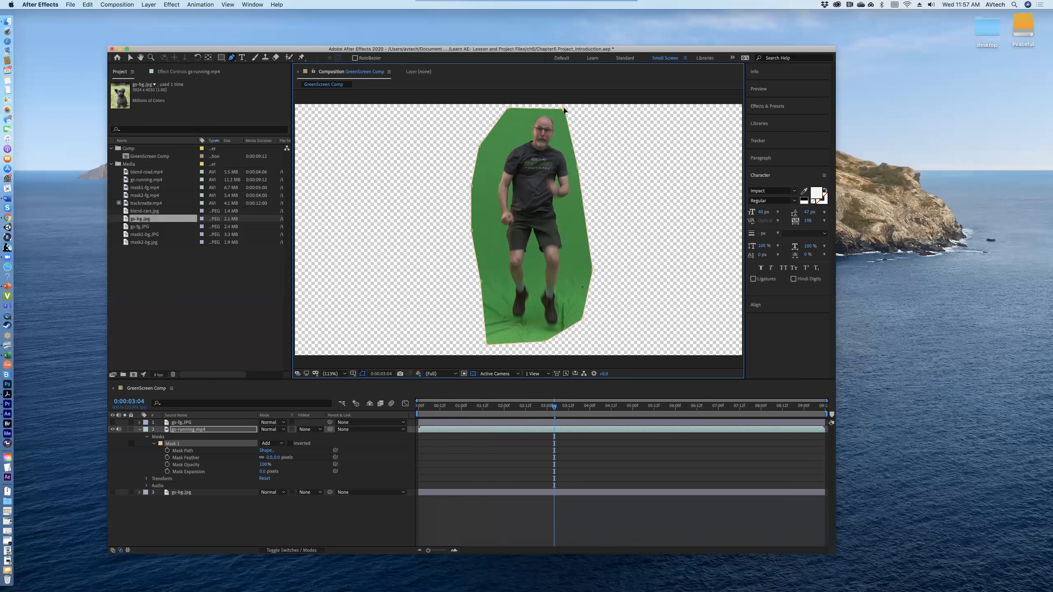
pyautogui.moveTo(579, 168); pyautogui.dragTo(581, 167)
# Step: At 0:00:05:18, pull the left mask vertex beyond the outstretched hand and the bottom vertex past the right-hand foot
pyautogui.moveTo(555, 408); pyautogui.dragTo(665, 409)
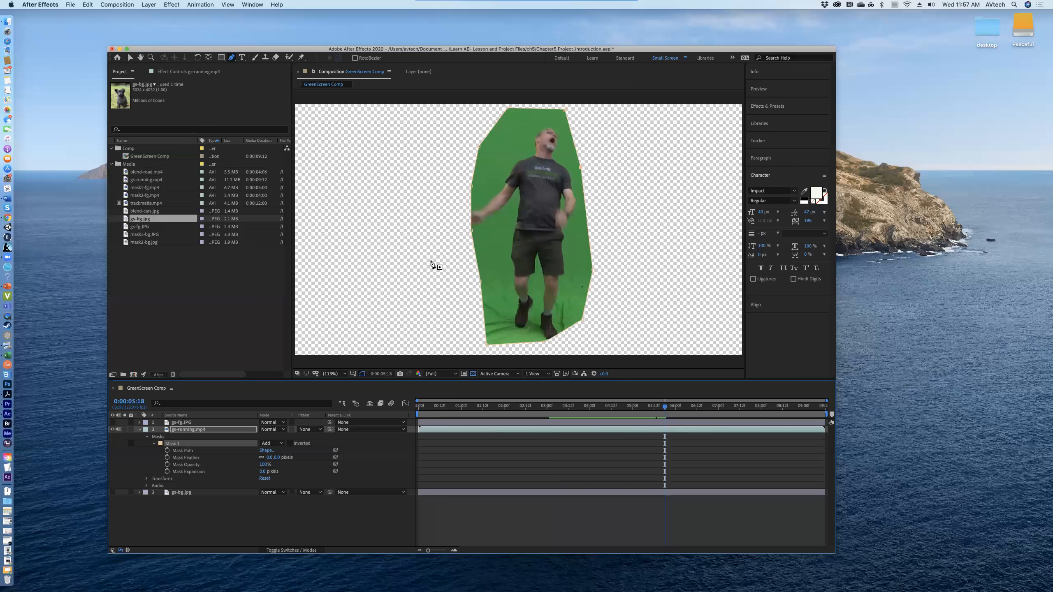
pyautogui.moveTo(472, 233); pyautogui.dragTo(454, 223)
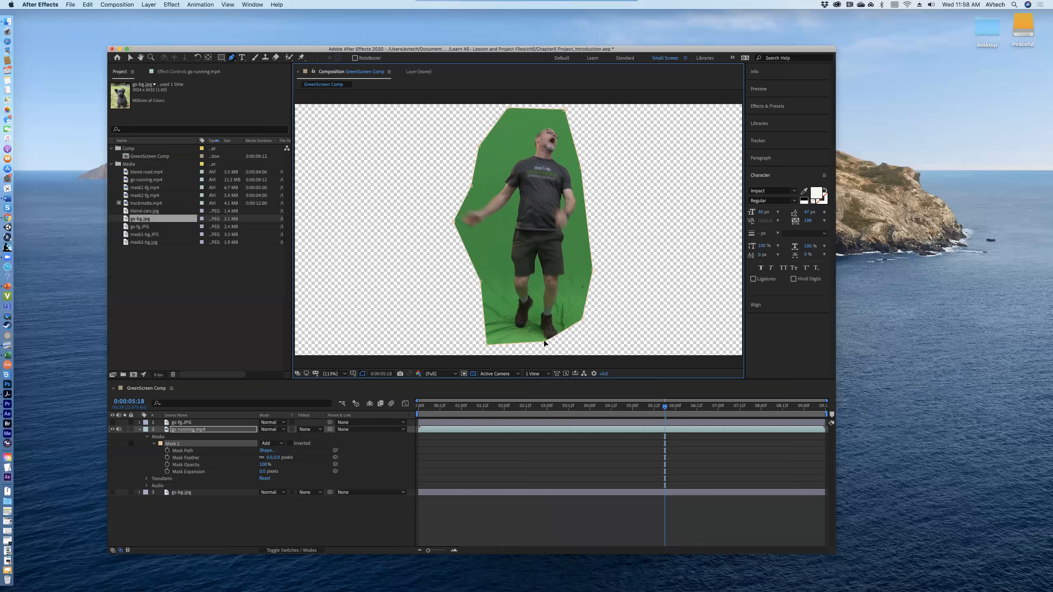
pyautogui.moveTo(544, 342); pyautogui.dragTo(577, 347)
# Step: At 0:00:05:21, move the upper-left side vertex outward to include the waving hand and the upper-right side vertex past the elbow
pyautogui.moveTo(665, 406)
pyautogui.mouseDown()
pyautogui.moveTo(640, 406)
pyautogui.moveTo(669, 405)
pyautogui.mouseUp()
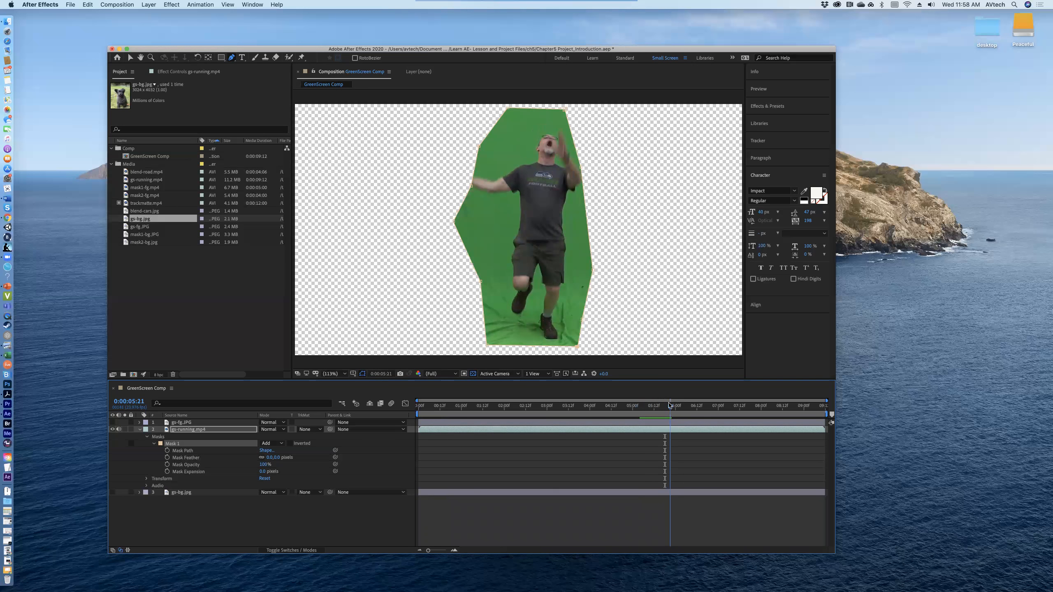
pyautogui.moveTo(471, 187); pyautogui.dragTo(433, 160)
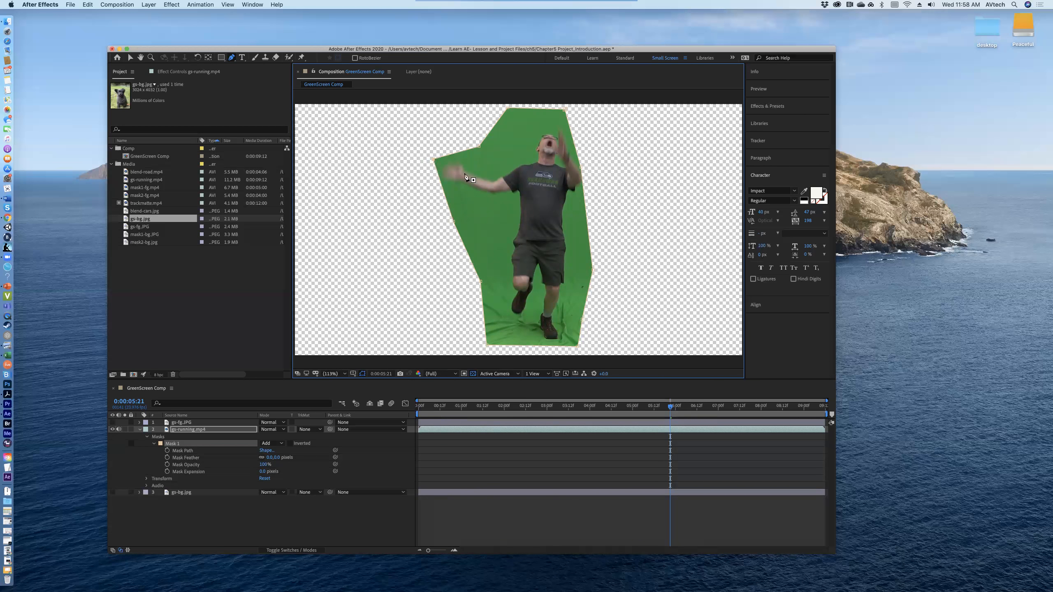
pyautogui.moveTo(581, 166); pyautogui.dragTo(591, 168)
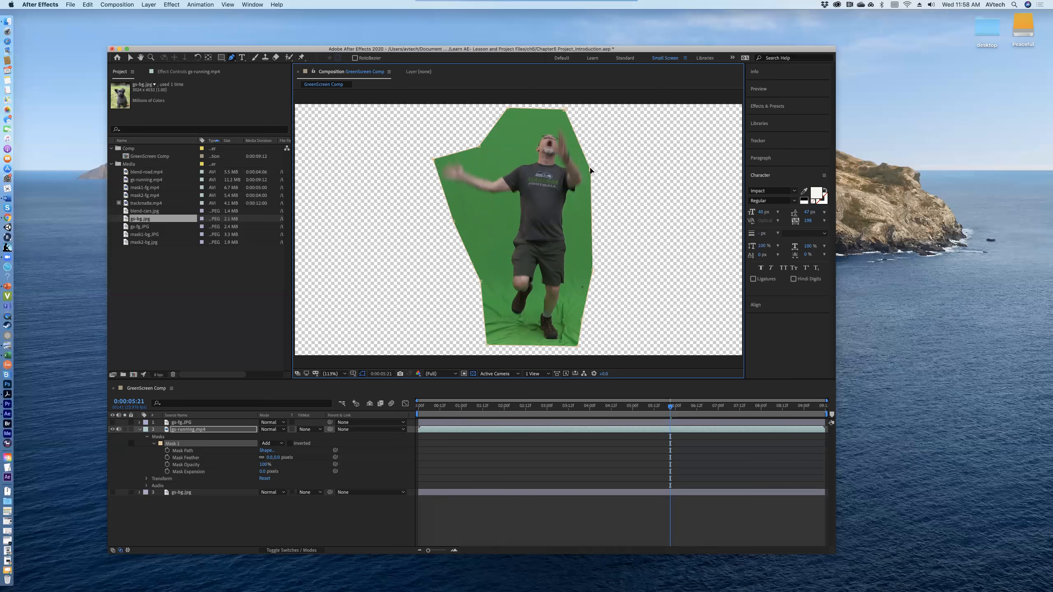
# Step: At 0:00:06:01, move the mask's three upper vertices to the frame's top edge to include both raised hands
pyautogui.moveTo(669, 409); pyautogui.dragTo(677, 409)
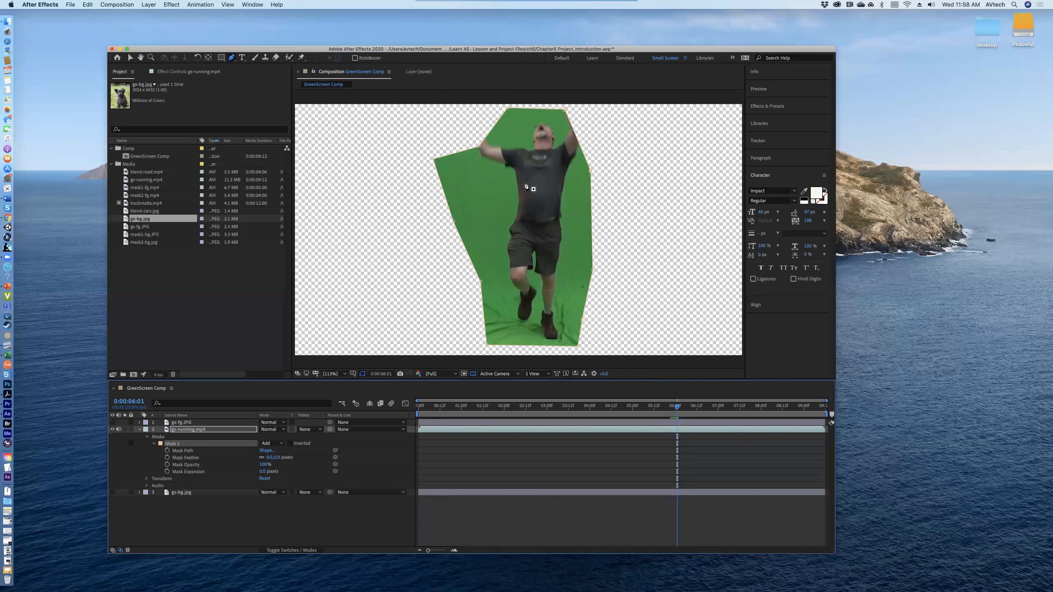
pyautogui.moveTo(477, 147); pyautogui.dragTo(465, 104)
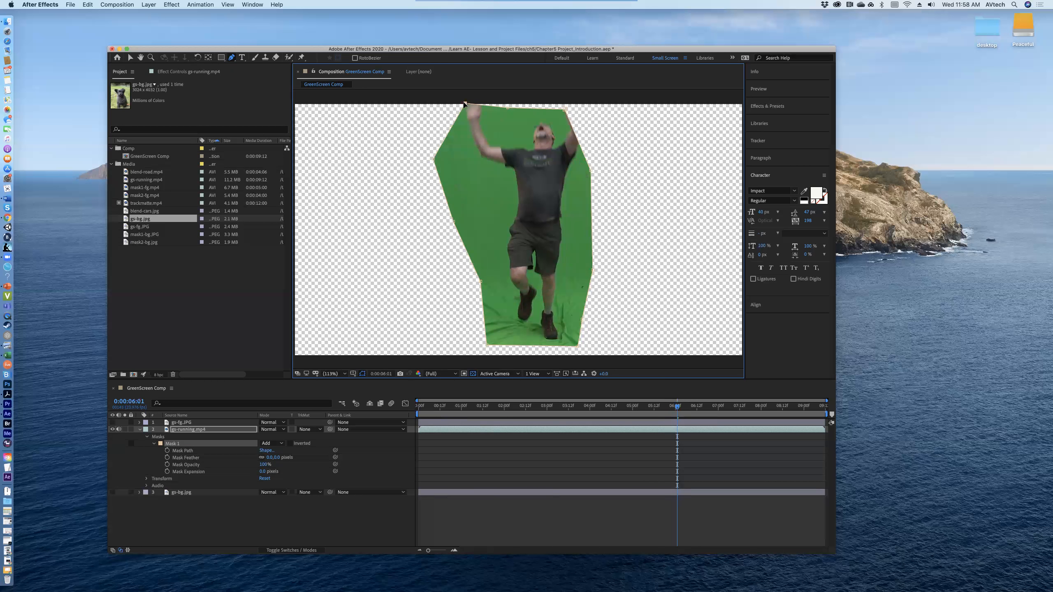
pyautogui.moveTo(565, 108); pyautogui.dragTo(582, 105)
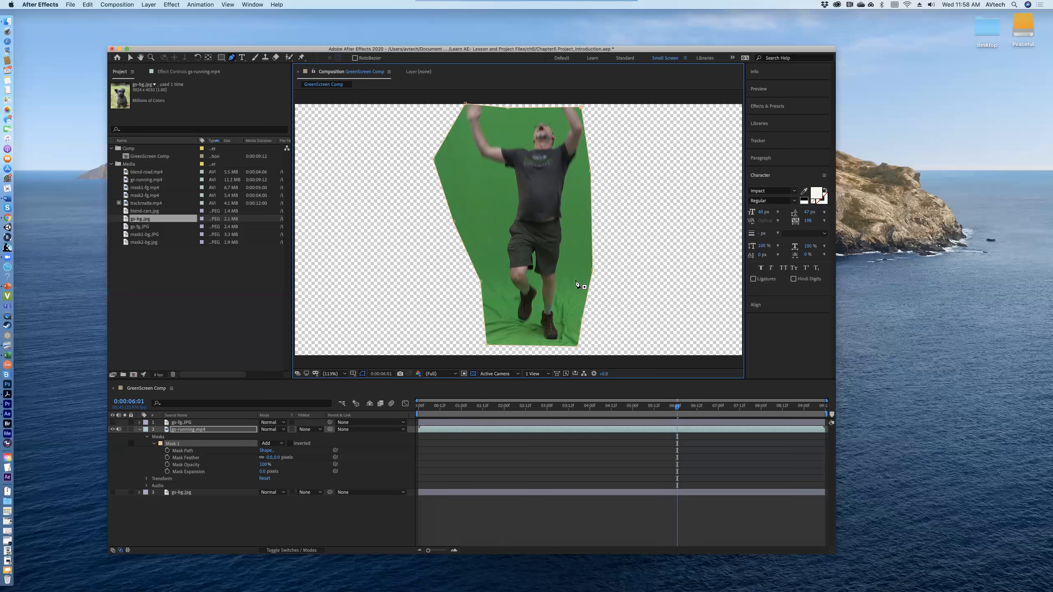
pyautogui.click(507, 105)
pyautogui.moveTo(465, 103); pyautogui.dragTo(465, 102)
pyautogui.moveTo(582, 103); pyautogui.dragTo(582, 105)
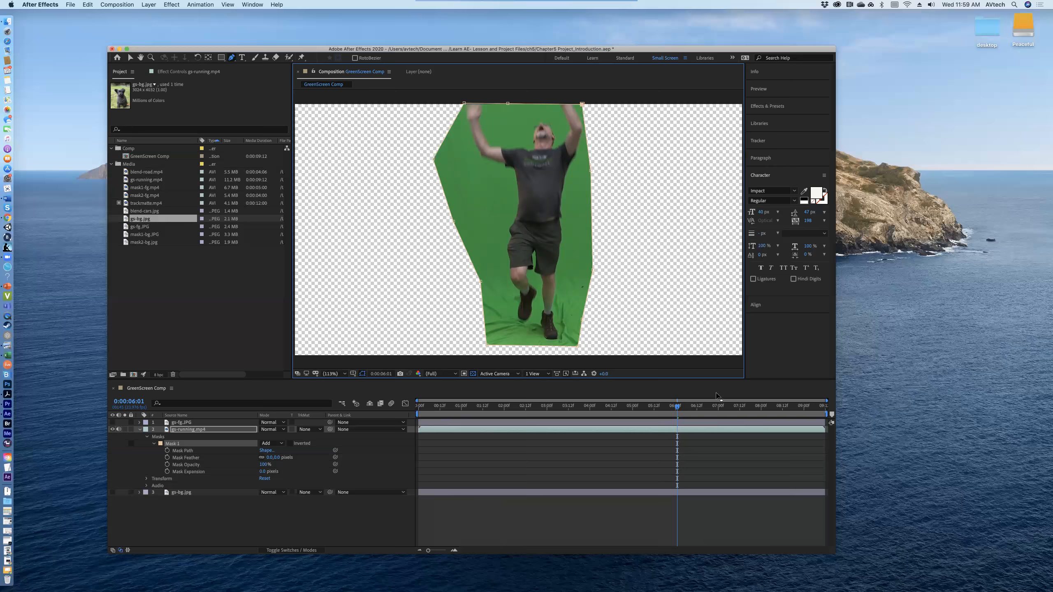
# Step: At 0:00:06:19, move the mask's left vertices outward around the lowered arm and its two bottom vertices to the frame's lower edge
pyautogui.moveTo(678, 408); pyautogui.dragTo(709, 404)
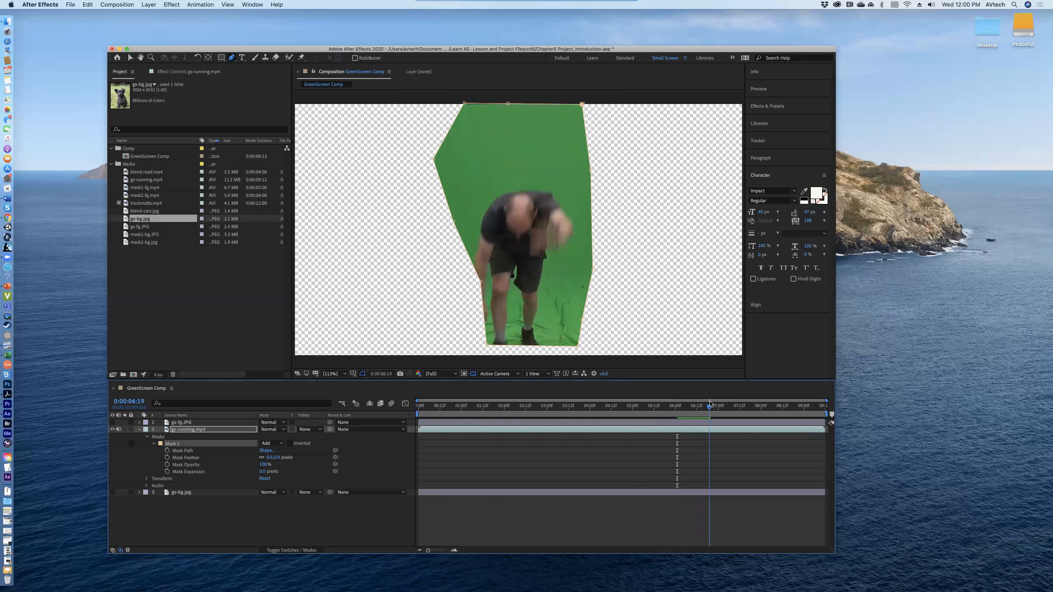
pyautogui.click(480, 283)
pyautogui.moveTo(477, 282); pyautogui.dragTo(447, 307)
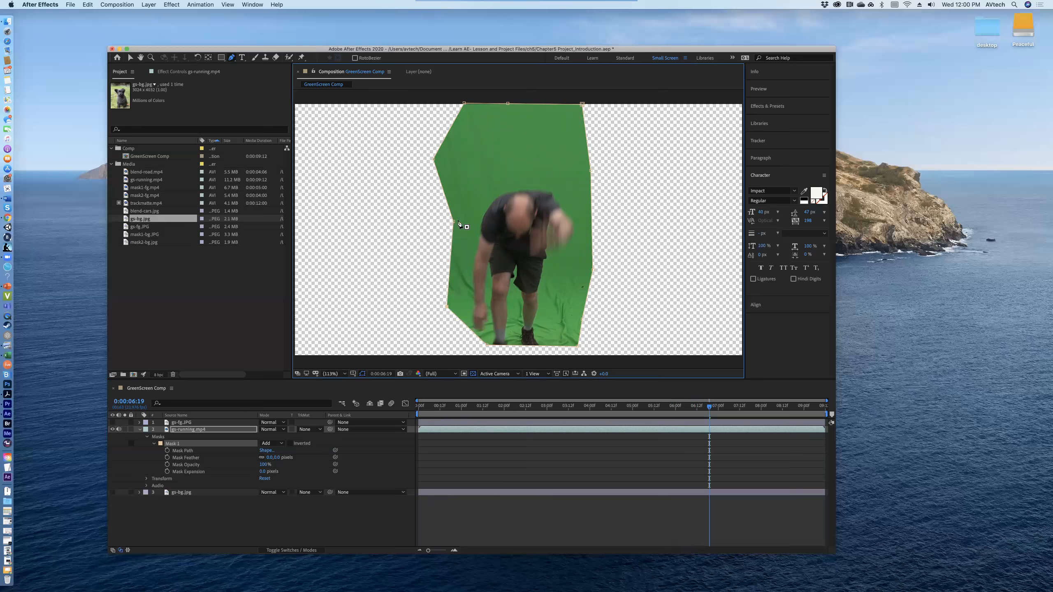
pyautogui.moveTo(453, 223); pyautogui.dragTo(444, 223)
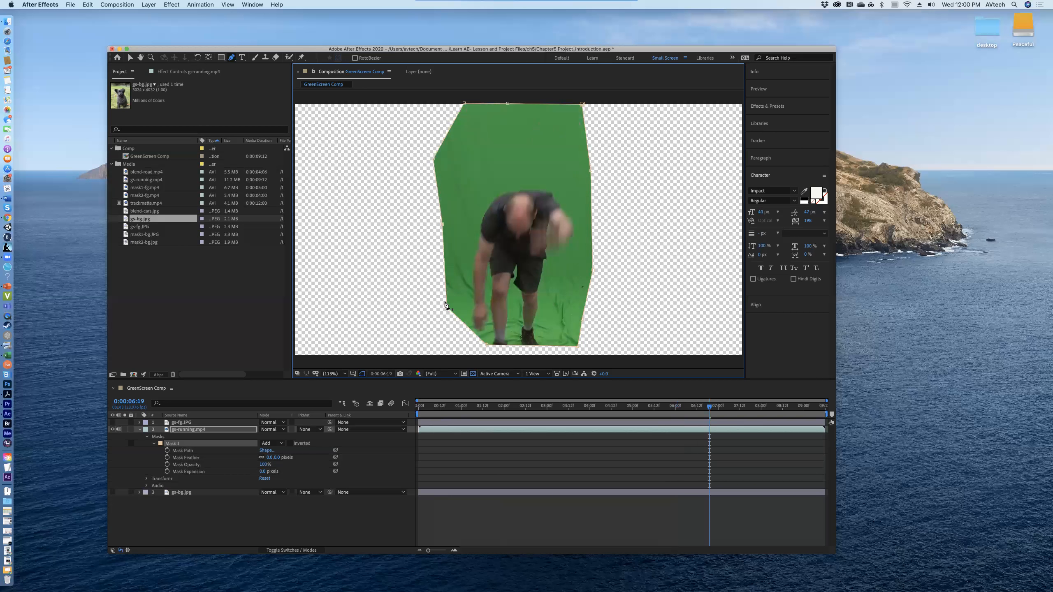
pyautogui.moveTo(445, 305); pyautogui.dragTo(449, 315)
pyautogui.moveTo(487, 344); pyautogui.dragTo(484, 357)
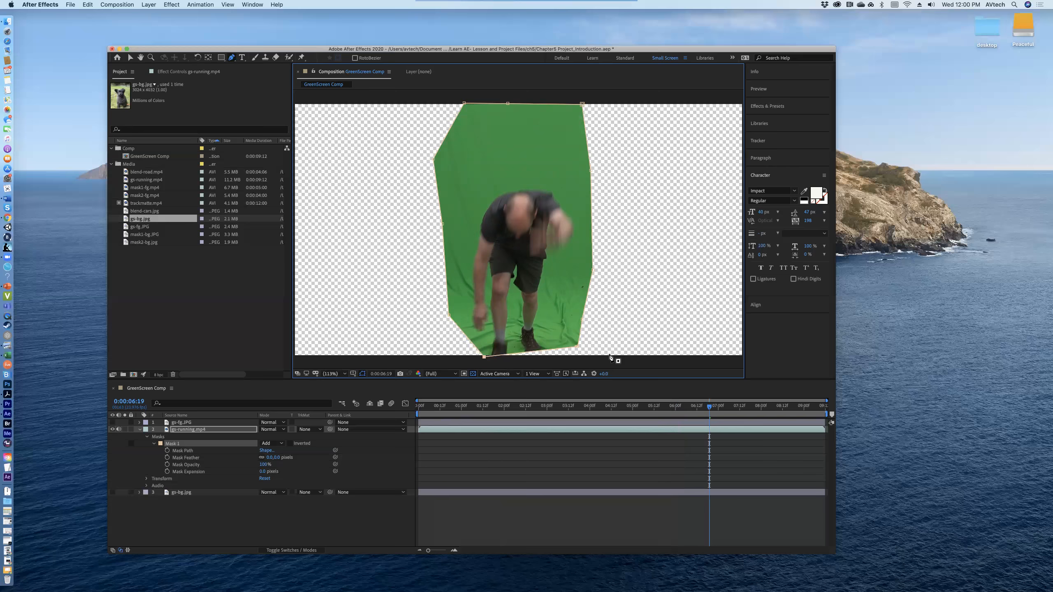
pyautogui.moveTo(577, 349); pyautogui.dragTo(579, 356)
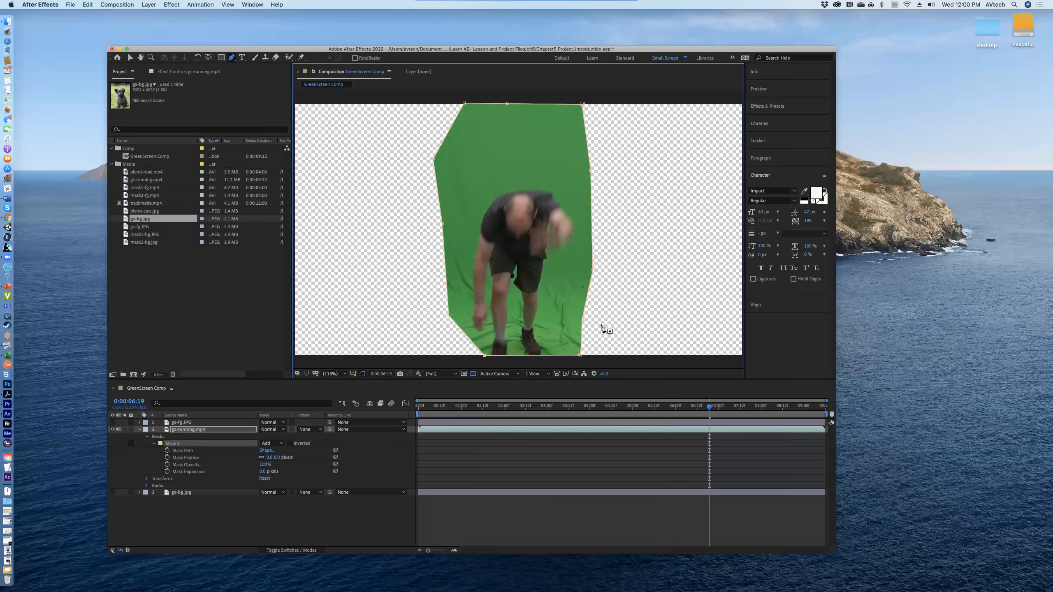
# Step: At 0:00:07:04, move the lower-left mask vertex to the frame's bottom edge beyond the crouching man, and return to 0:00:04:06
pyautogui.moveTo(710, 407); pyautogui.dragTo(726, 407)
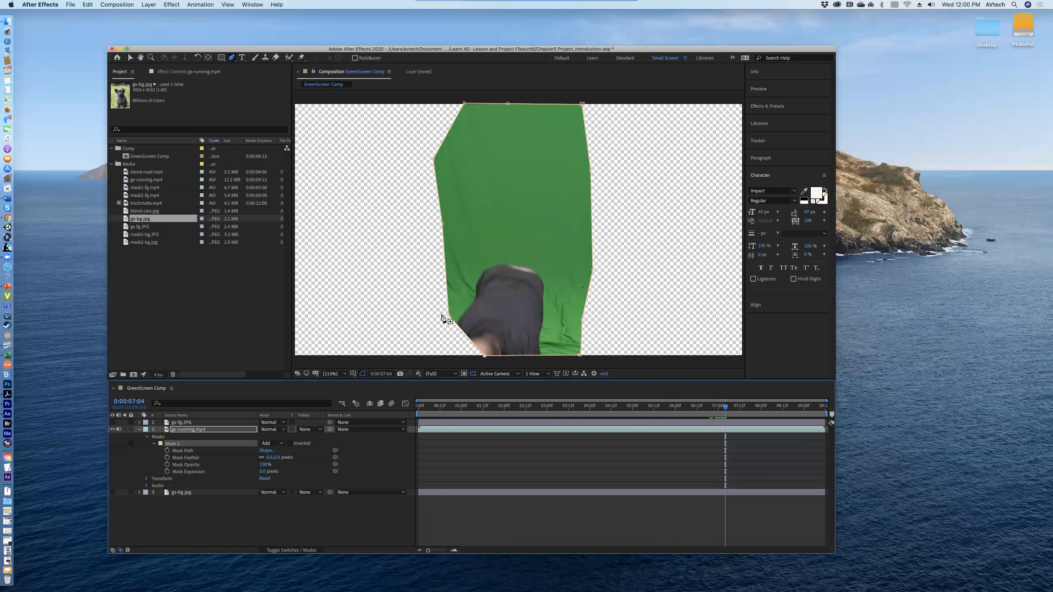
pyautogui.moveTo(449, 316); pyautogui.dragTo(426, 355)
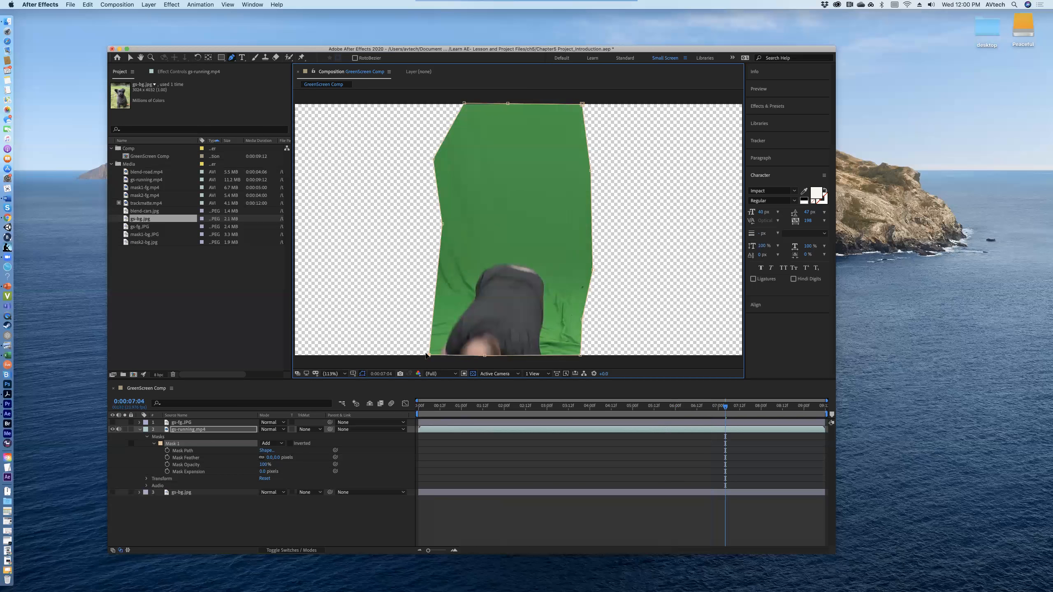
pyautogui.moveTo(726, 409); pyautogui.dragTo(600, 369)
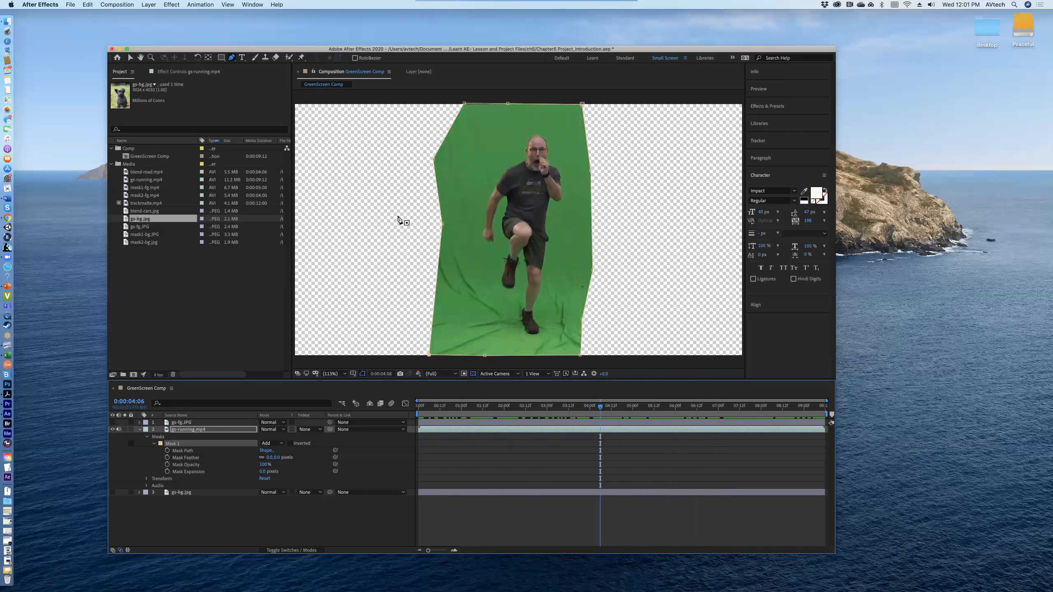
# Step: Delete the middle vertex on the mask's left side with the Delete Vertex tool
pyautogui.click(233, 60)
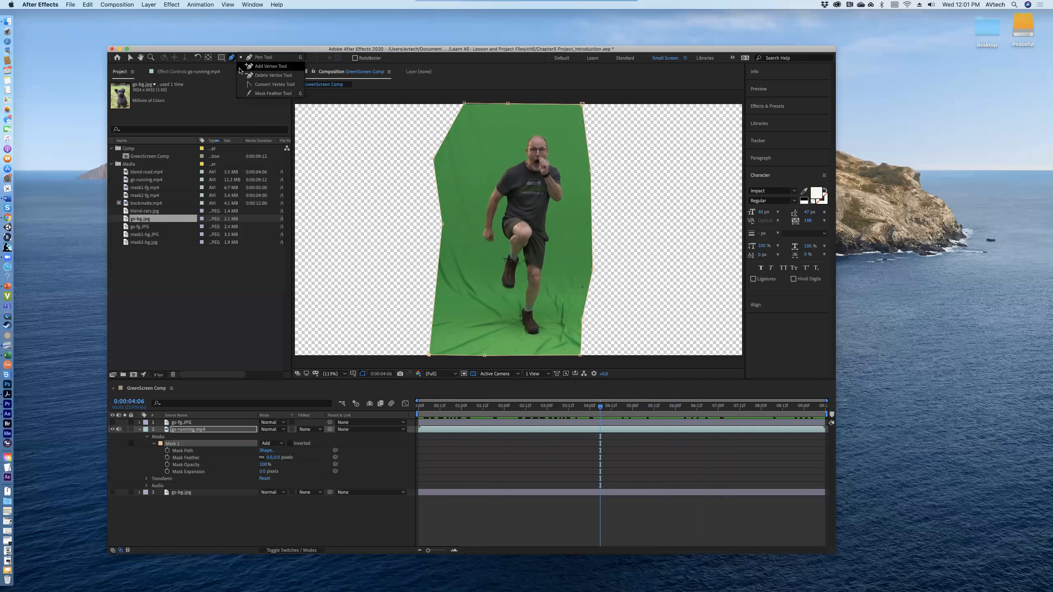
pyautogui.click(256, 79)
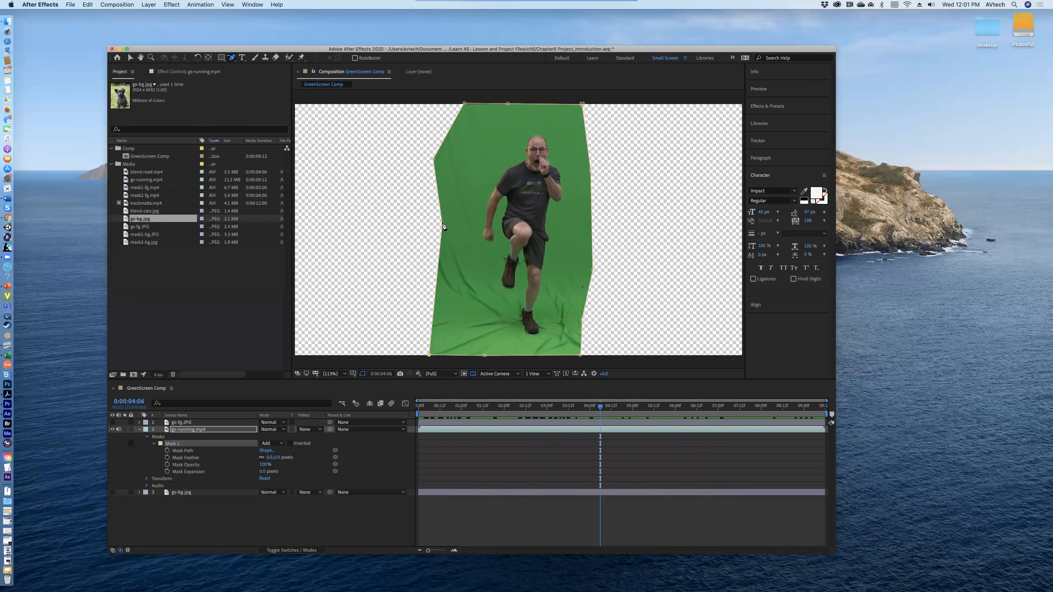
pyautogui.click(442, 227)
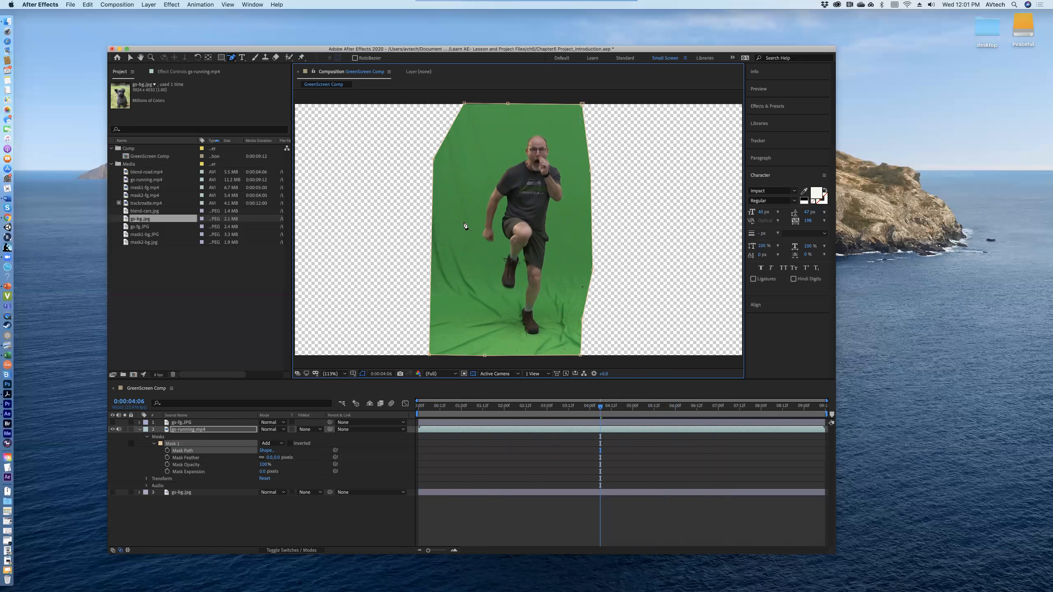
# Step: Add a vertex to the mask's left edge level with the man's lowered hand, shift it inward, and move it back out to the edge
pyautogui.click(233, 60)
pyautogui.moveTo(232, 60); pyautogui.dragTo(258, 76)
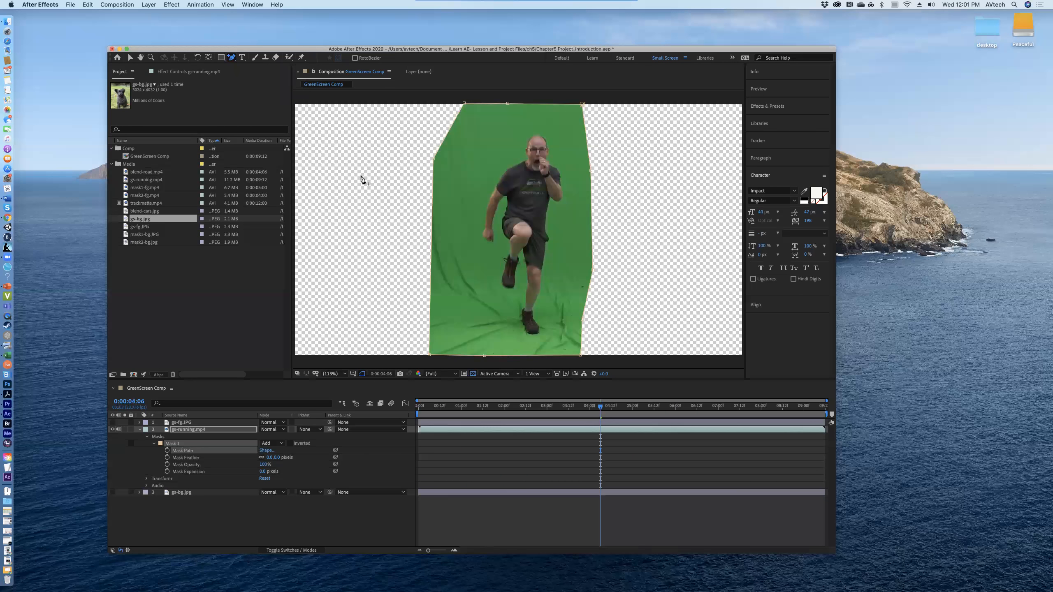
pyautogui.click(432, 237)
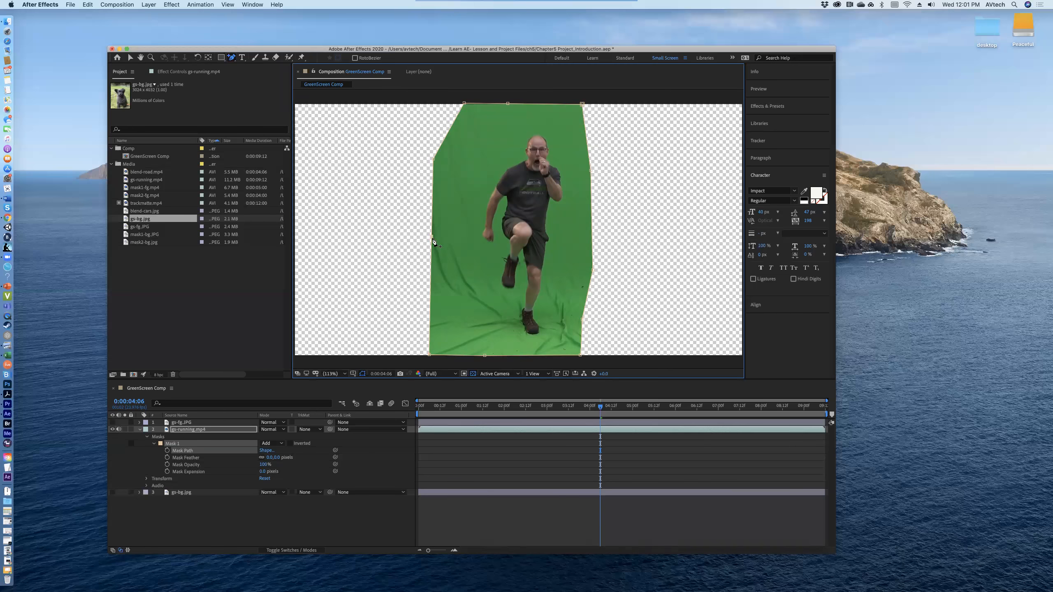
pyautogui.moveTo(432, 238); pyautogui.dragTo(439, 237)
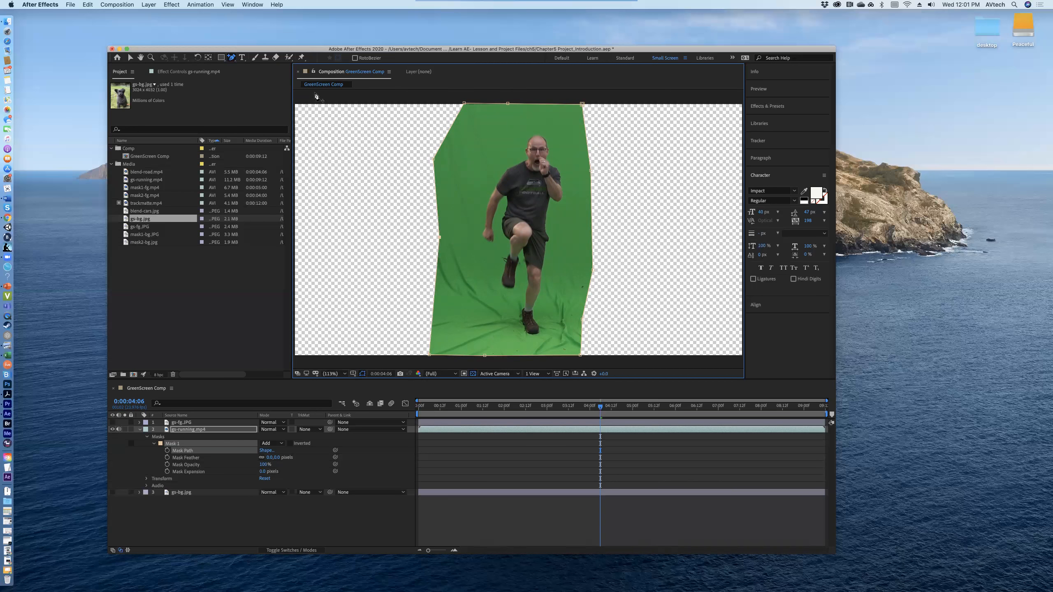
pyautogui.moveTo(440, 238); pyautogui.dragTo(430, 236)
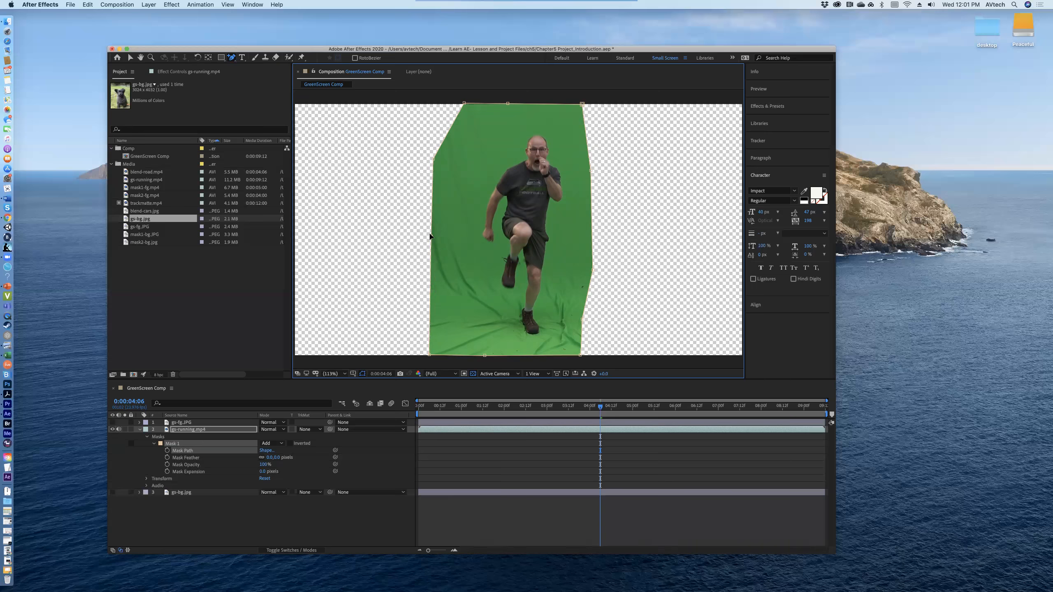
# Step: Convert the mask's upper-left side vertex into a slight curve, adjust its lower handle, and switch back to the Pen tool
pyautogui.click(231, 58)
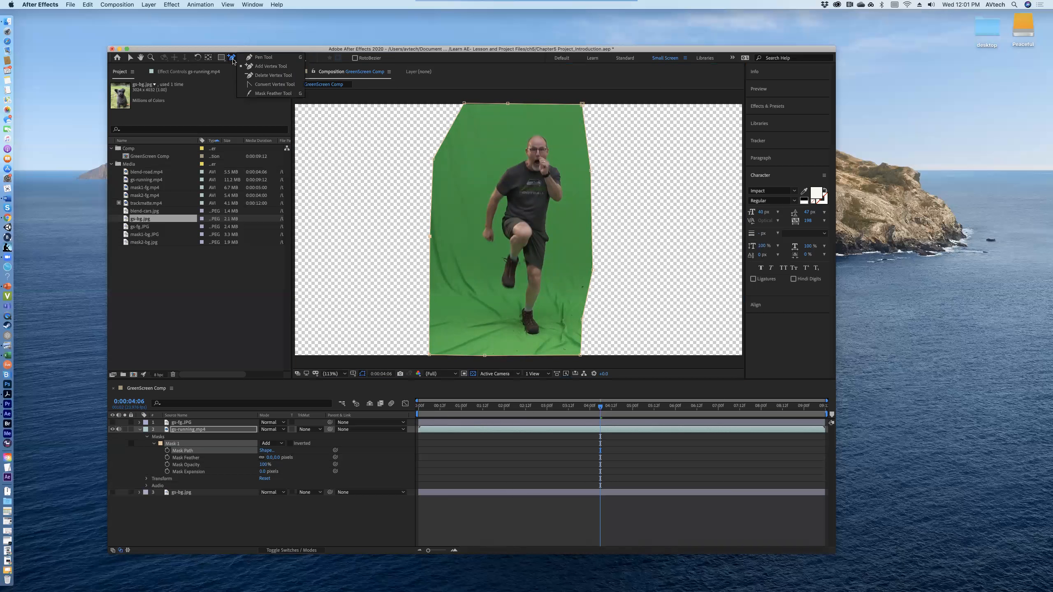
pyautogui.click(257, 87)
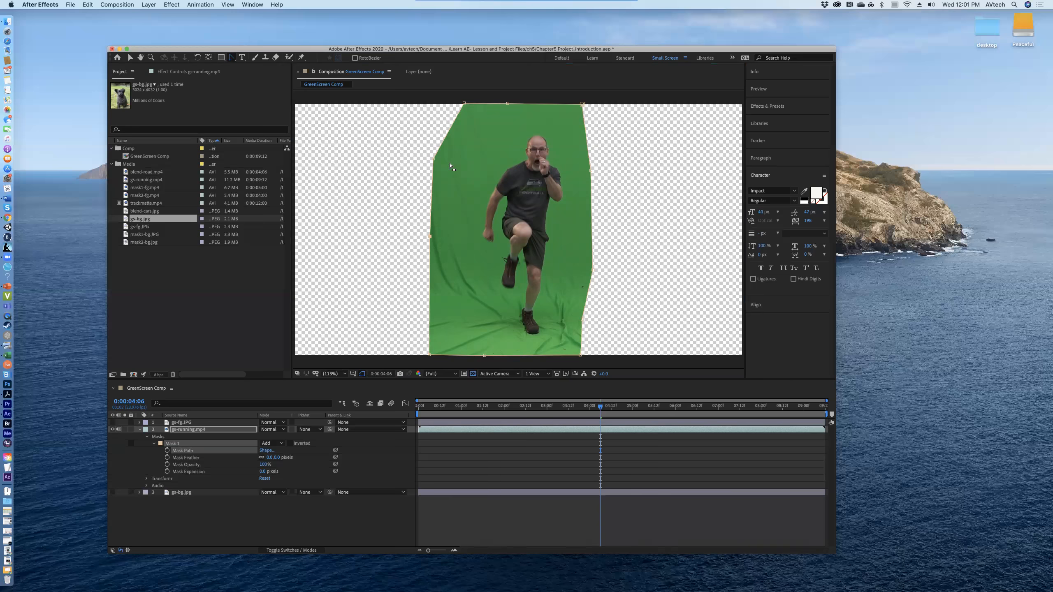
pyautogui.moveTo(432, 160); pyautogui.dragTo(435, 164)
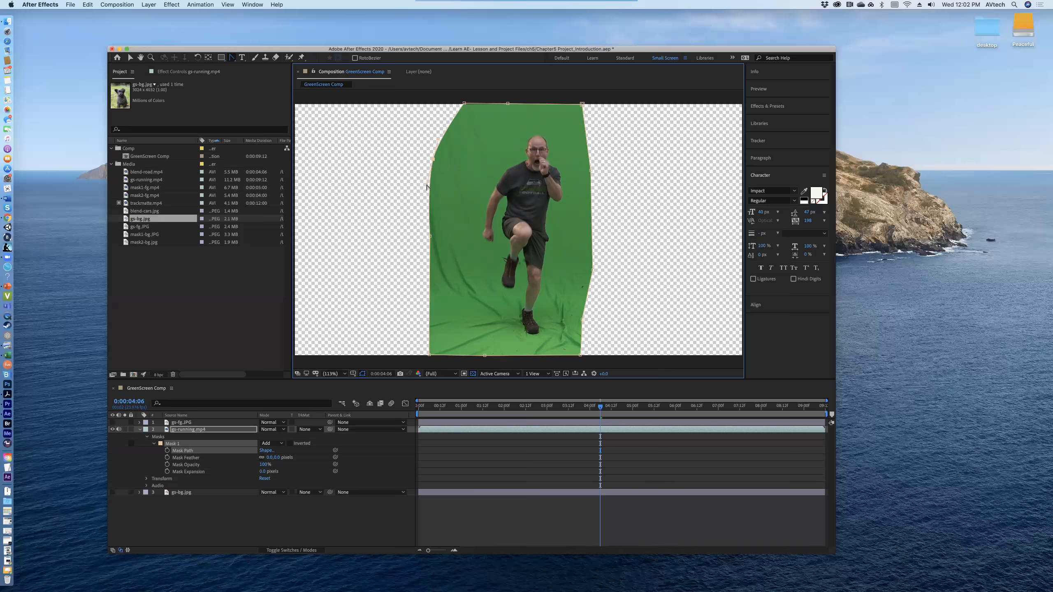
pyautogui.moveTo(427, 186)
pyautogui.mouseDown()
pyautogui.moveTo(440, 182)
pyautogui.moveTo(431, 182)
pyautogui.mouseUp()
pyautogui.click(231, 59)
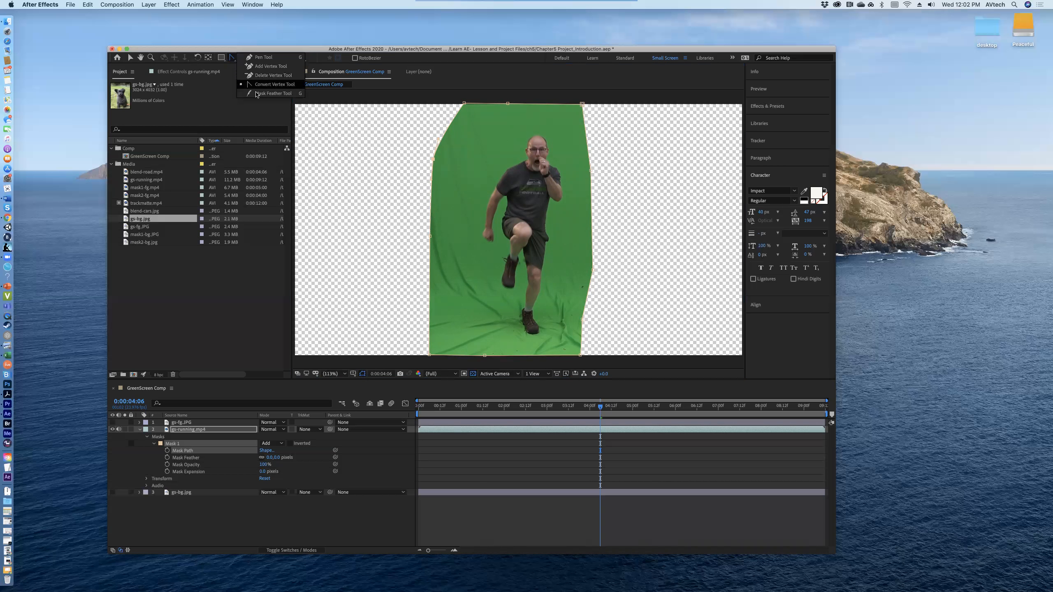
pyautogui.click(262, 58)
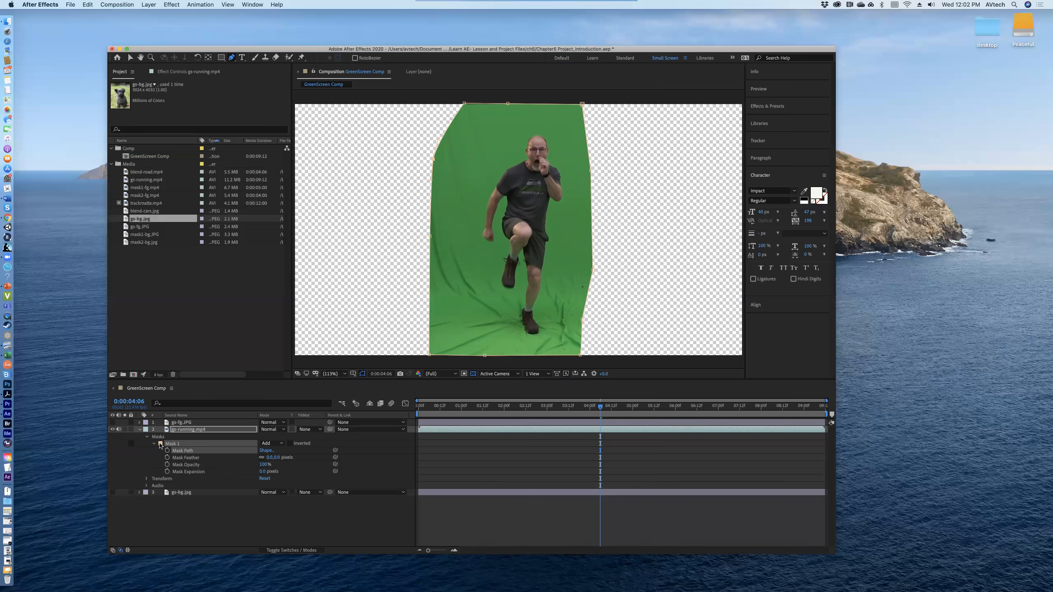
pyautogui.click(146, 437)
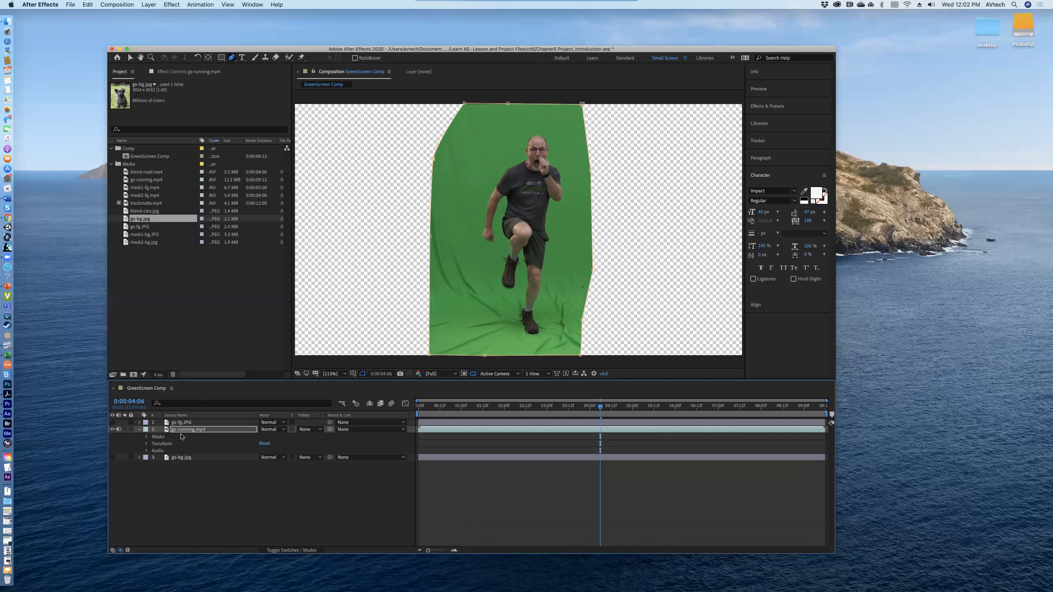
pyautogui.click(147, 438)
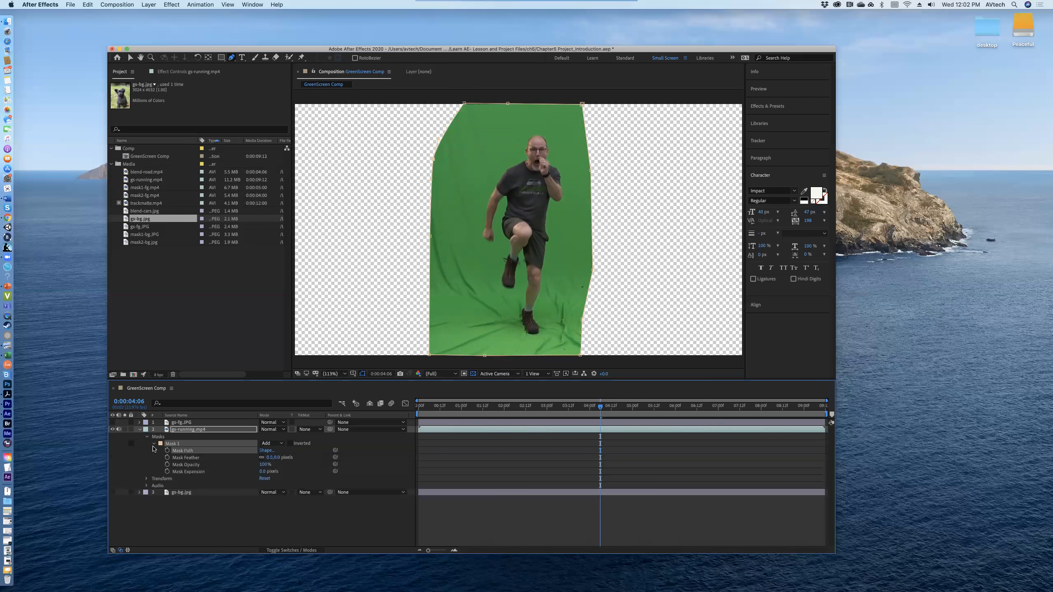
pyautogui.click(154, 443)
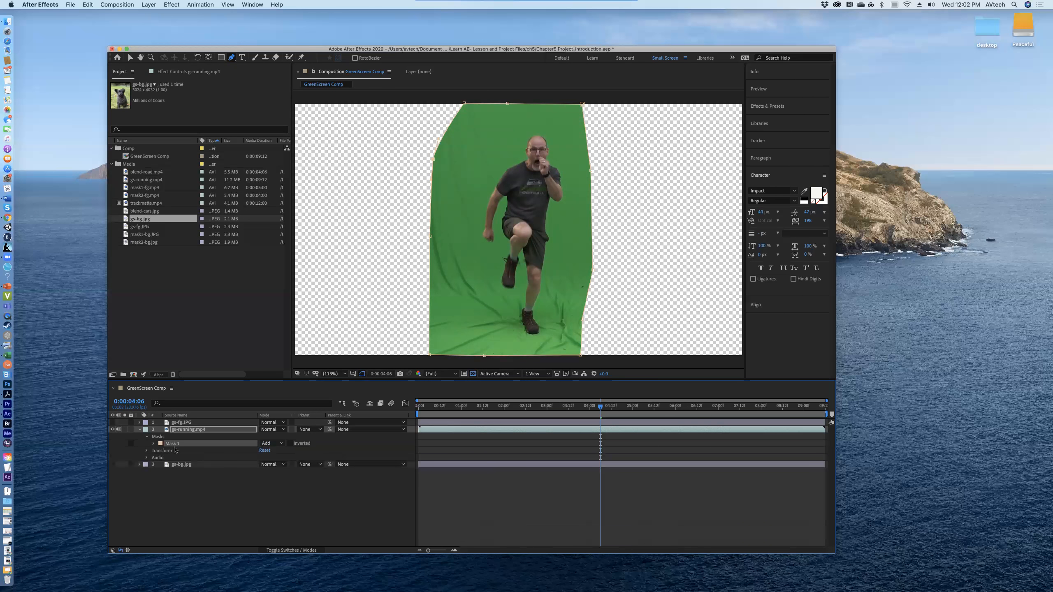
pyautogui.click(154, 444)
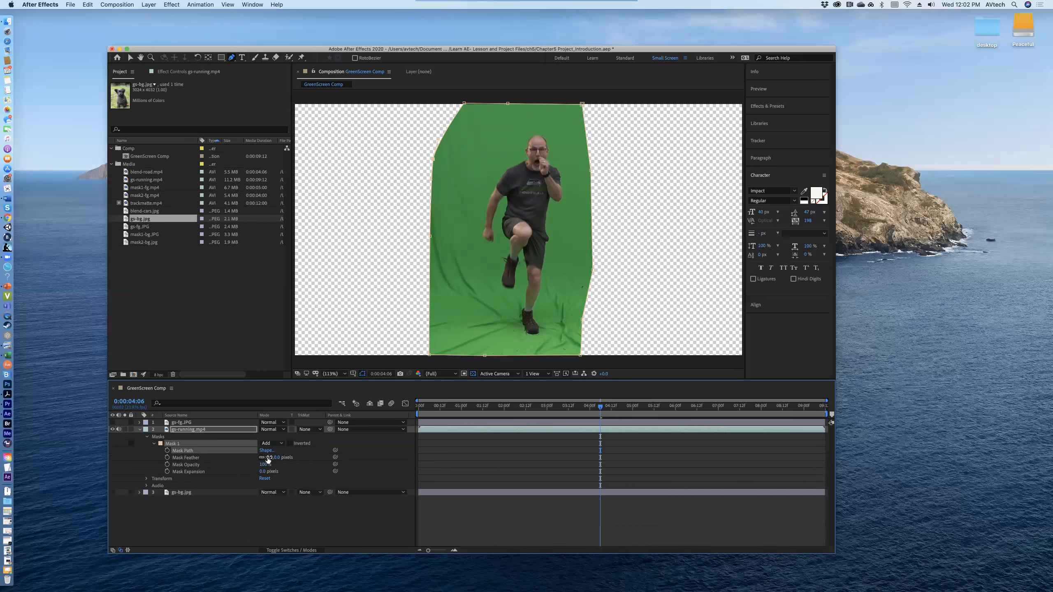
# Step: Try out Mask 1's feather, and lower its opacity to 42% before restoring it to 100%
pyautogui.moveTo(273, 457); pyautogui.dragTo(241, 462)
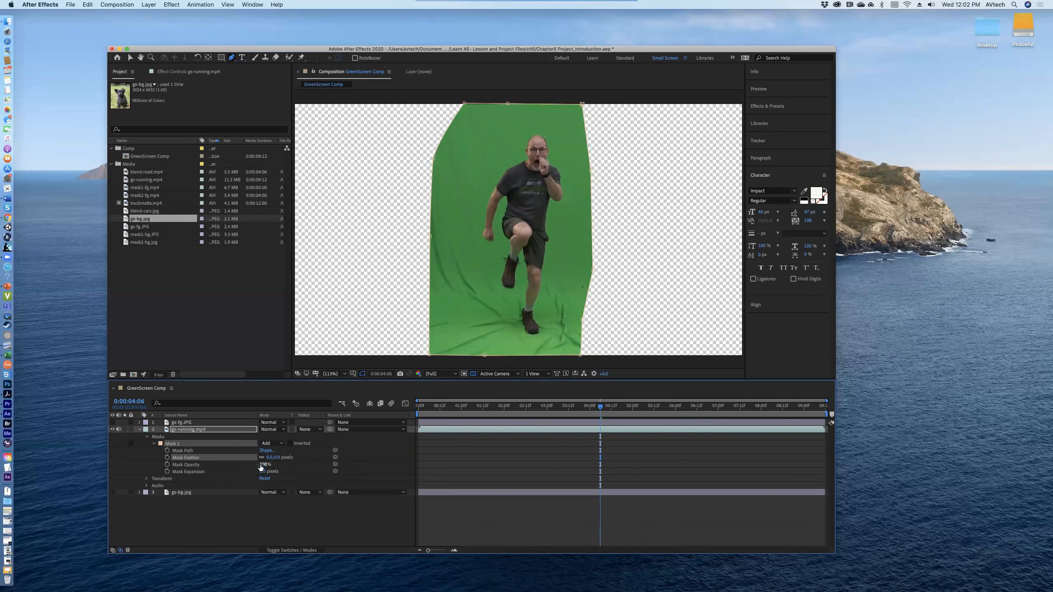
pyautogui.click(264, 465)
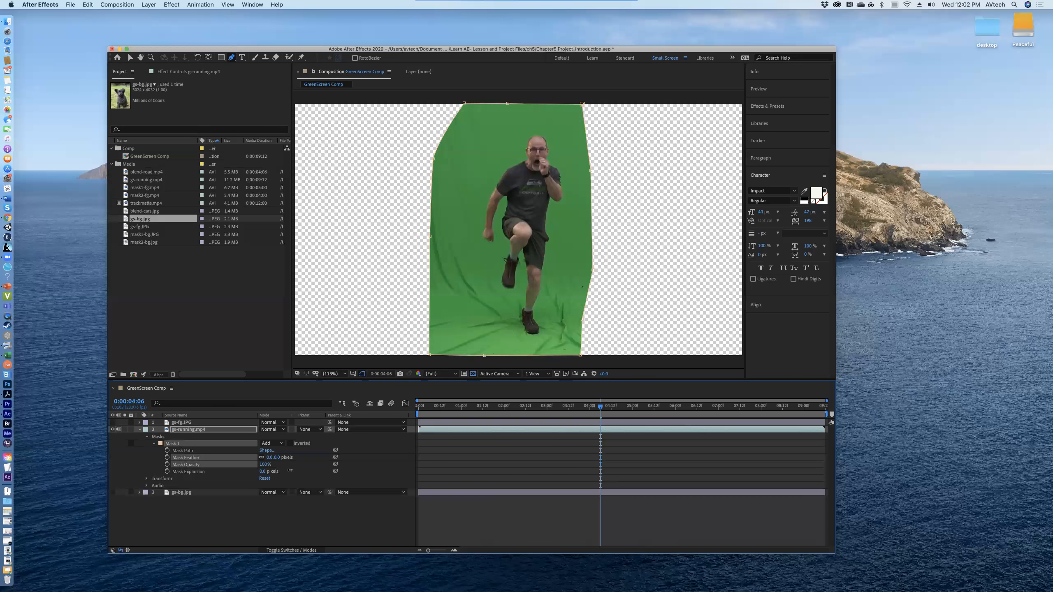
pyautogui.moveTo(294, 471); pyautogui.dragTo(254, 465)
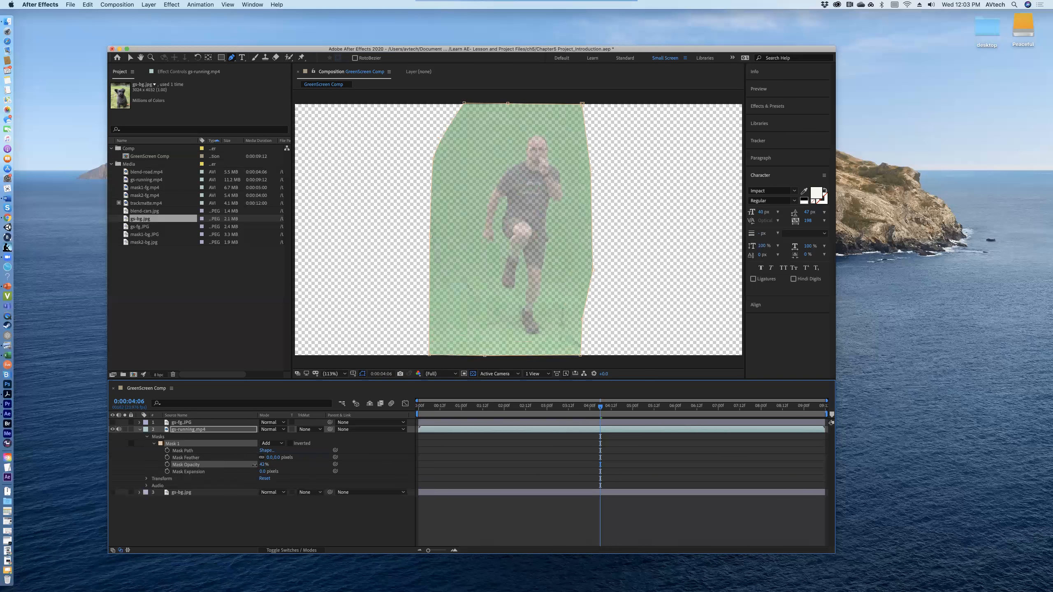
pyautogui.moveTo(254, 465); pyautogui.dragTo(319, 473)
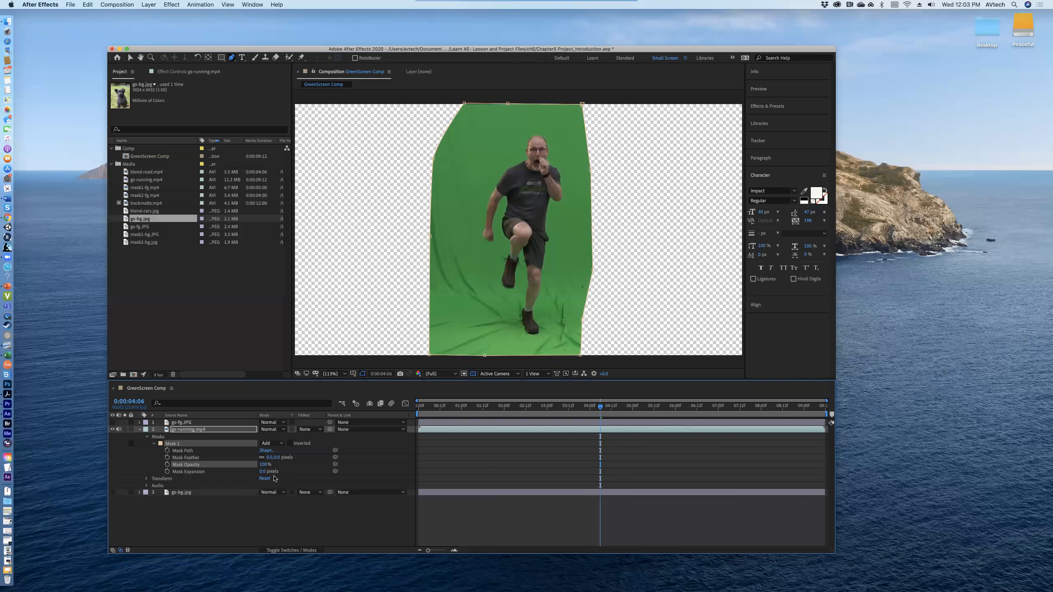
# Step: Set Mask 1's expansion to 4 pixels
pyautogui.moveTo(262, 472)
pyautogui.mouseDown()
pyautogui.moveTo(283, 474)
pyautogui.moveTo(264, 478)
pyautogui.mouseUp()
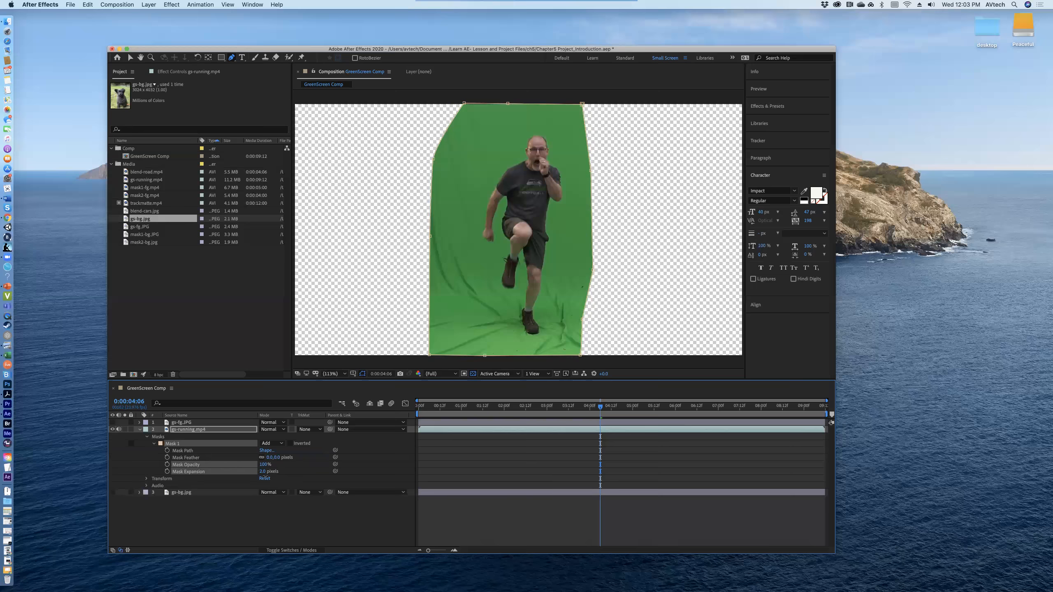
pyautogui.moveTo(264, 478); pyautogui.dragTo(265, 479)
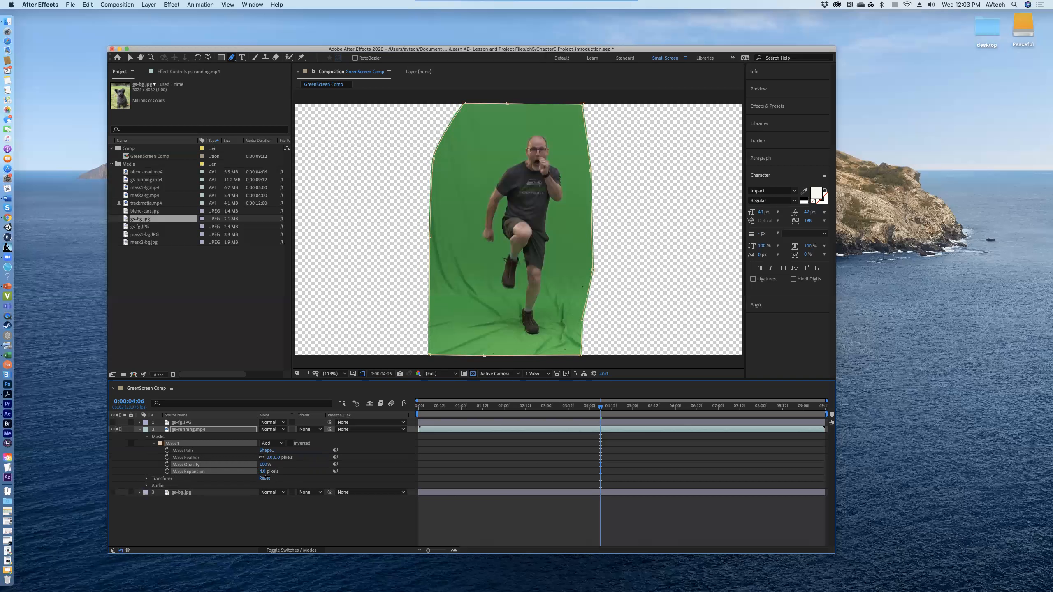